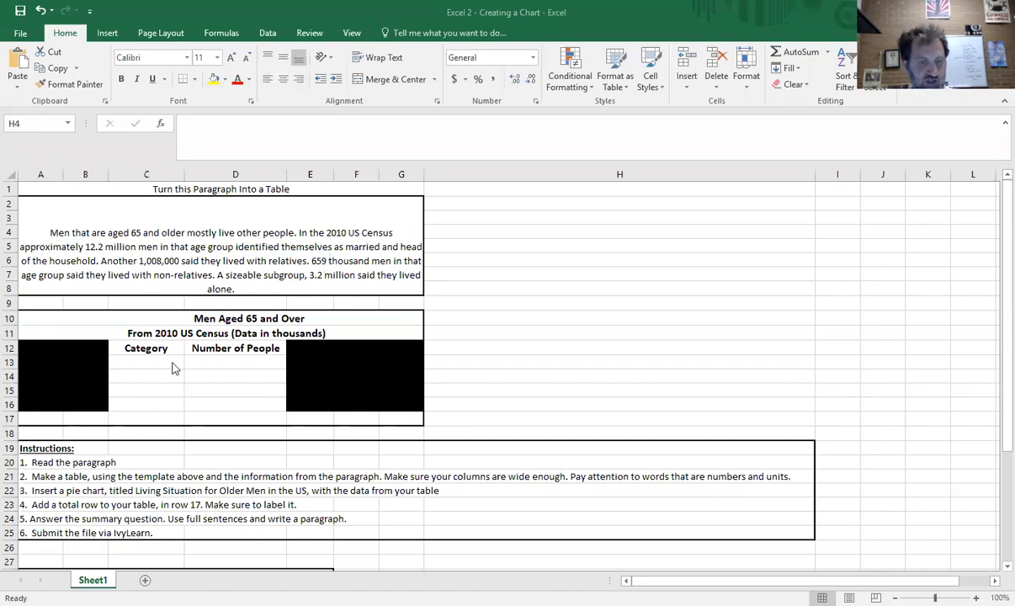
# - Enter 12.2 million as the first Number of People value in the table template
pyautogui.moveTo(195, 363); pyautogui.dragTo(144, 363)
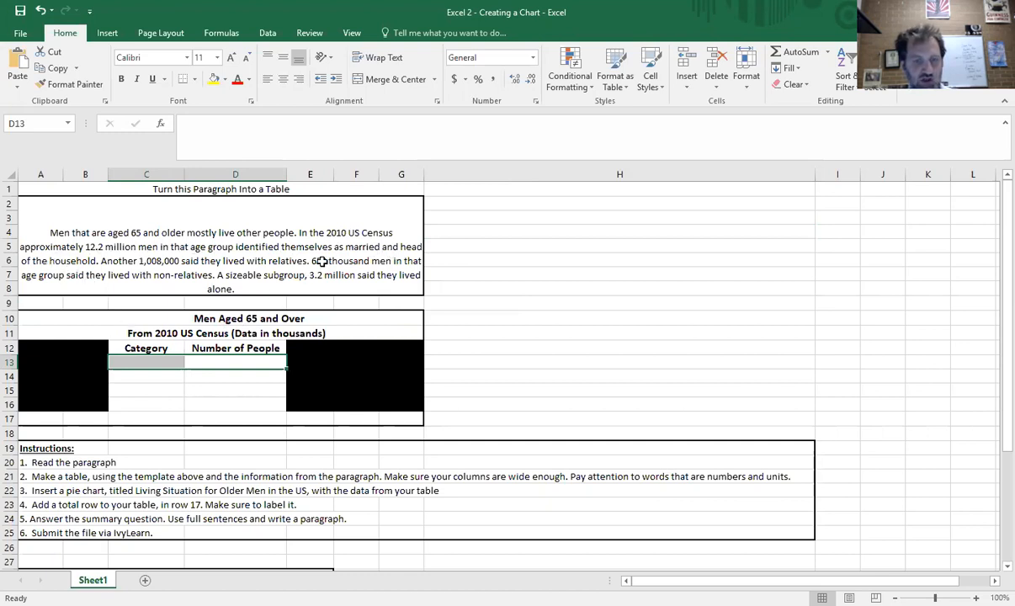
pyautogui.click(164, 363)
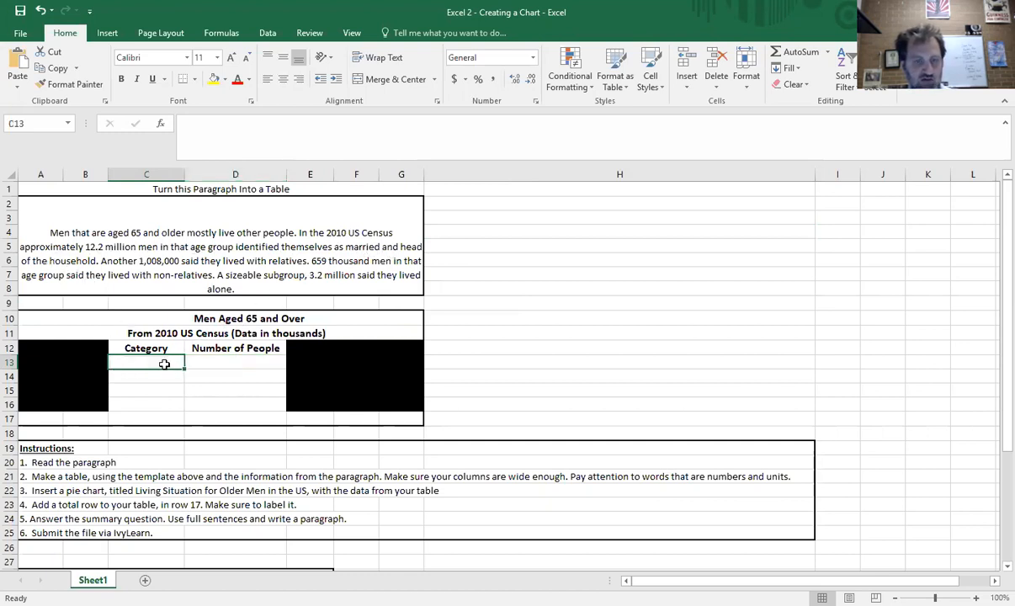
pyautogui.click(210, 350)
pyautogui.click(217, 362)
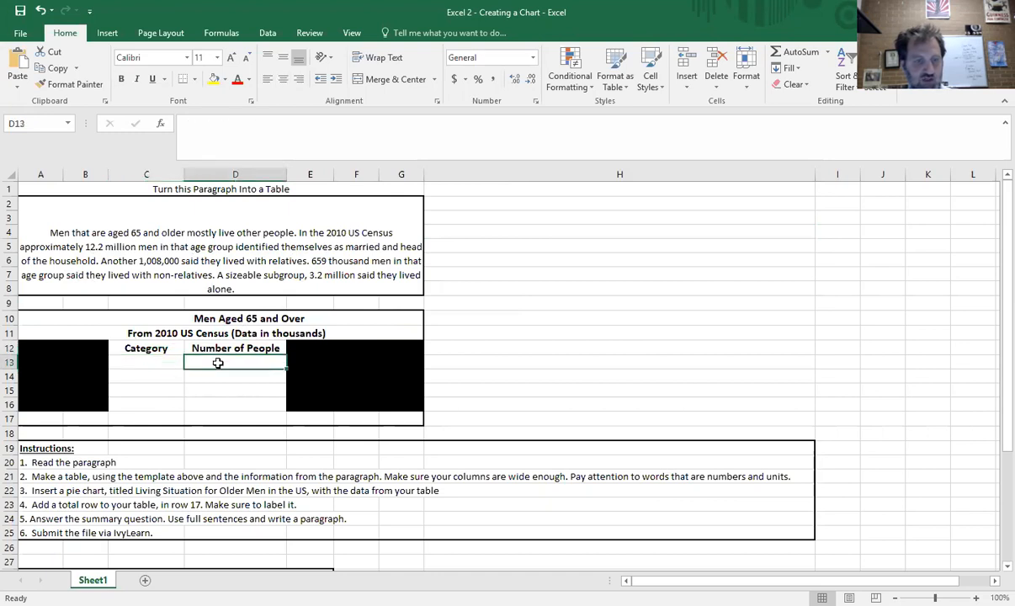
pyautogui.write('12.2 million')
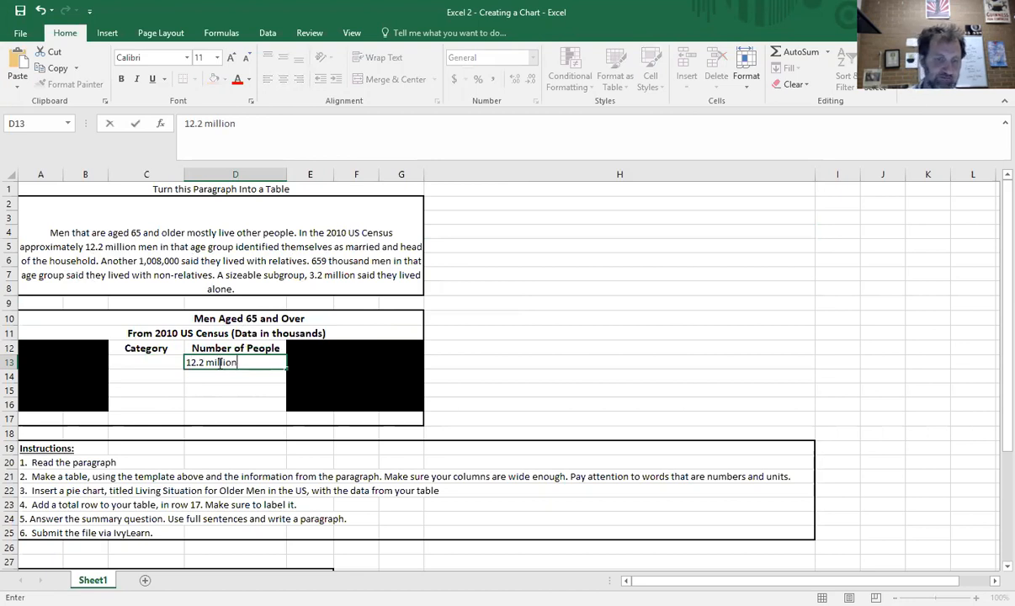
pyautogui.press('Return')
pyautogui.click(218, 363)
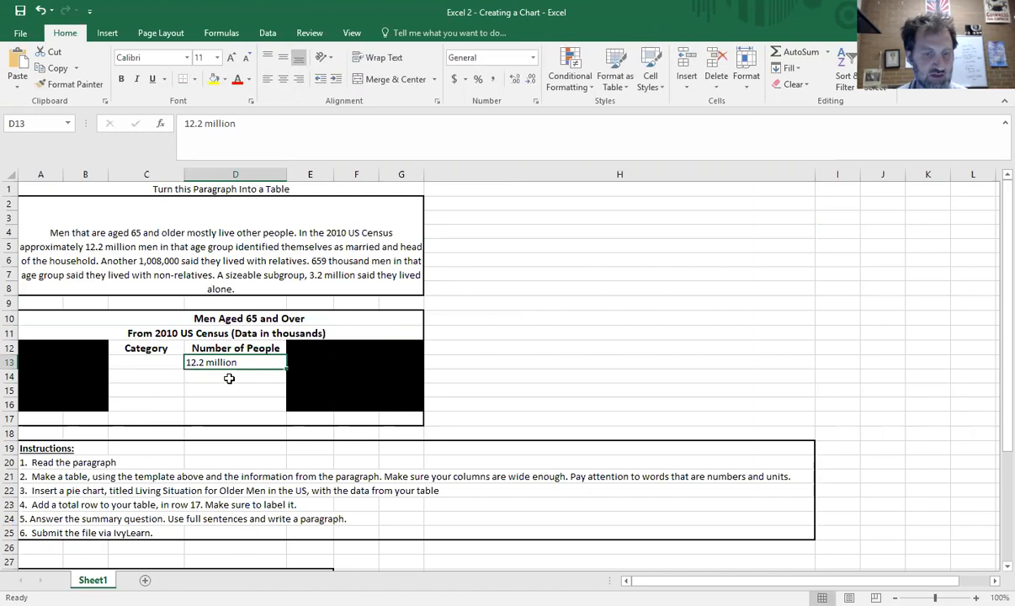
# - Copy the whole table template onto a new sheet
pyautogui.moveTo(98, 317); pyautogui.dragTo(331, 420)
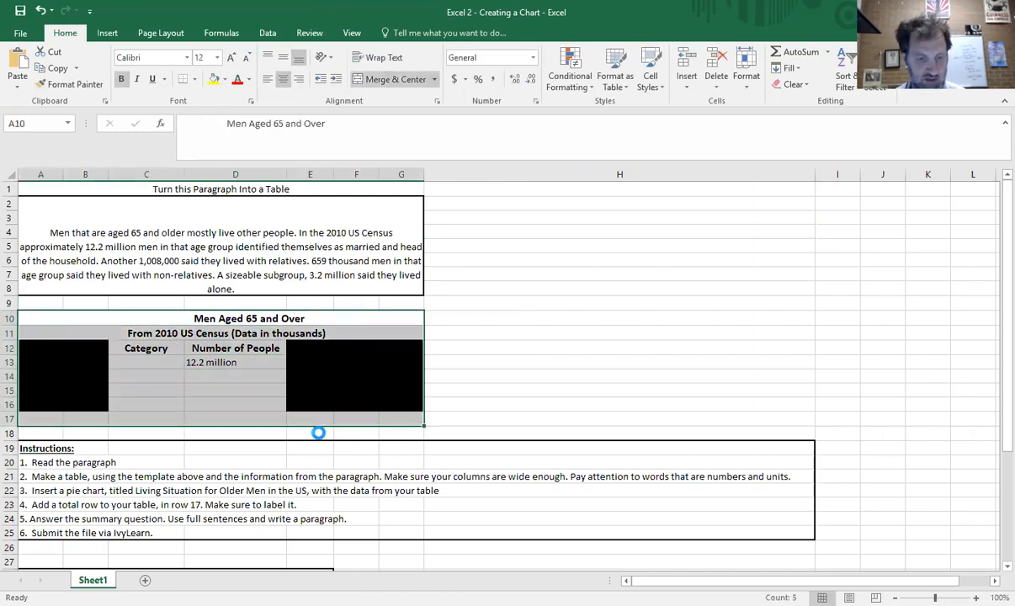
pyautogui.hotkey('ctrl', 'c')
pyautogui.click(145, 580)
pyautogui.hotkey('ctrl', 'v')
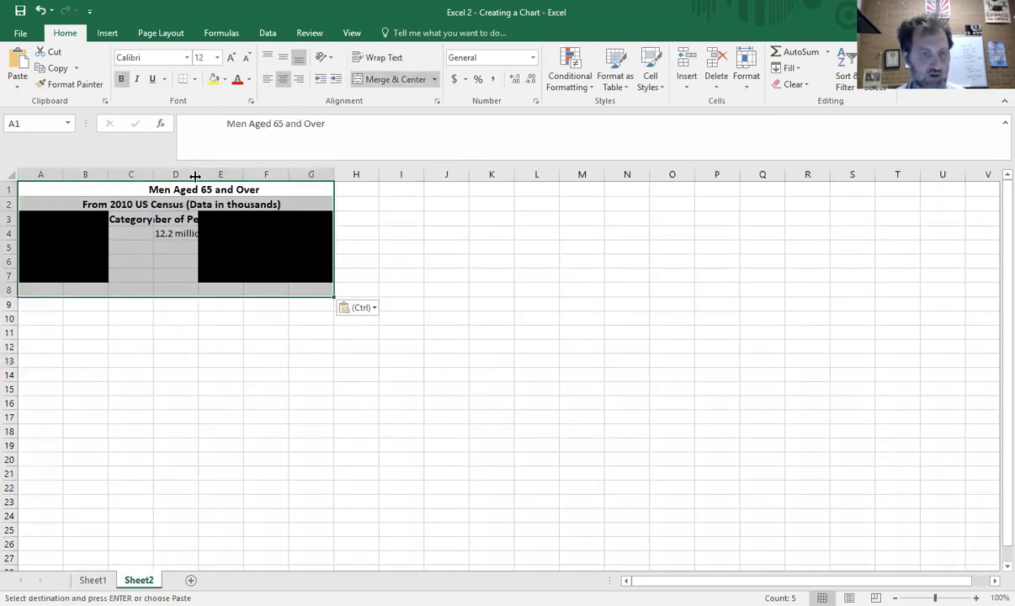
# - Widen column D and clear the pasted 12.2 million value from the Number of People column
pyautogui.moveTo(198, 175); pyautogui.dragTo(268, 174)
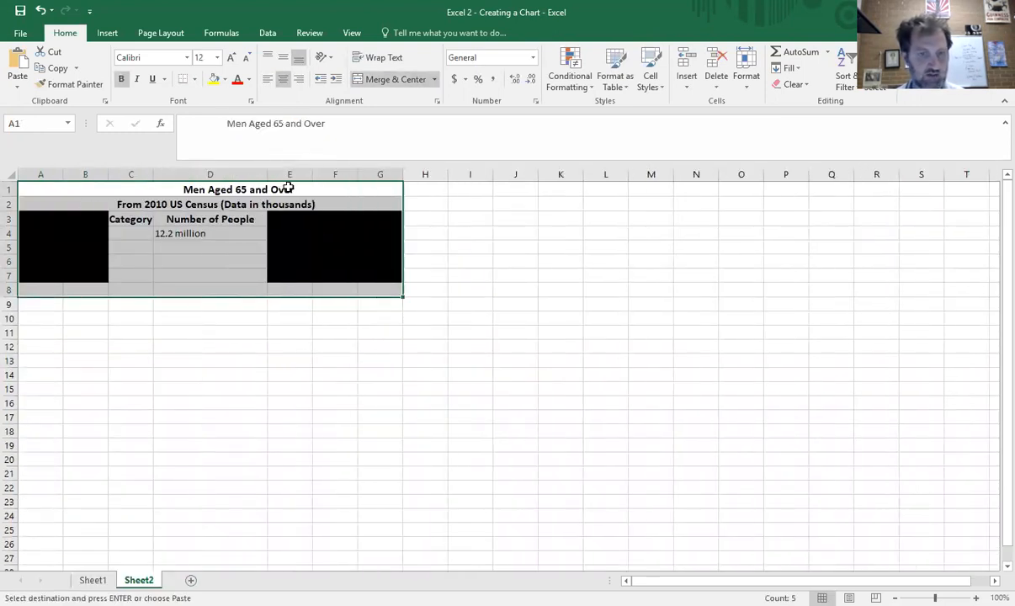
pyautogui.click(193, 233)
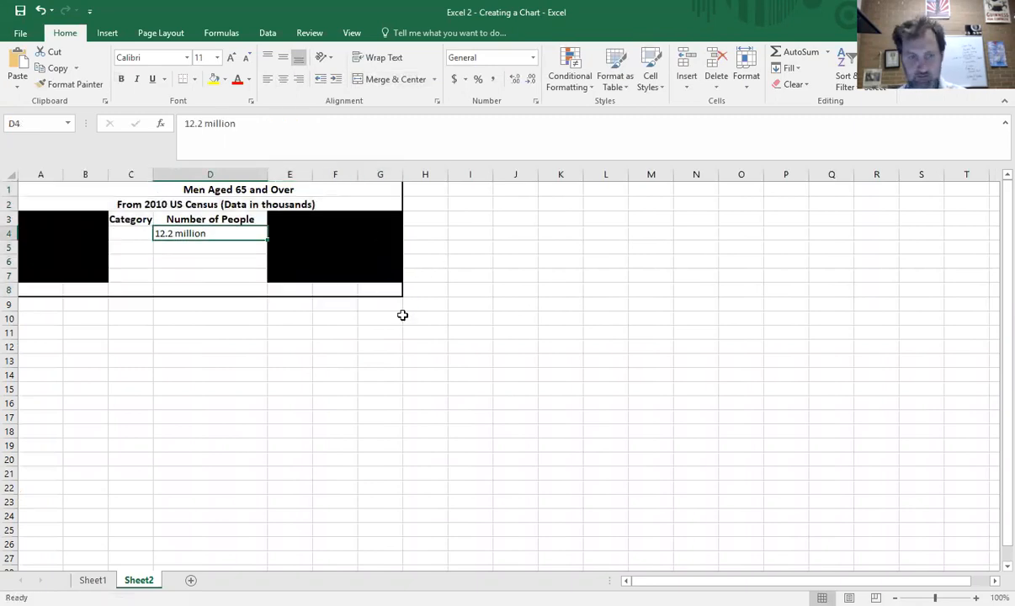
pyautogui.press('Delete')
pyautogui.click(202, 389)
# - Enter the examples 3.78 million, 16.2 thousand and 98 hundred in cells K2 to K4
pyautogui.click(540, 206)
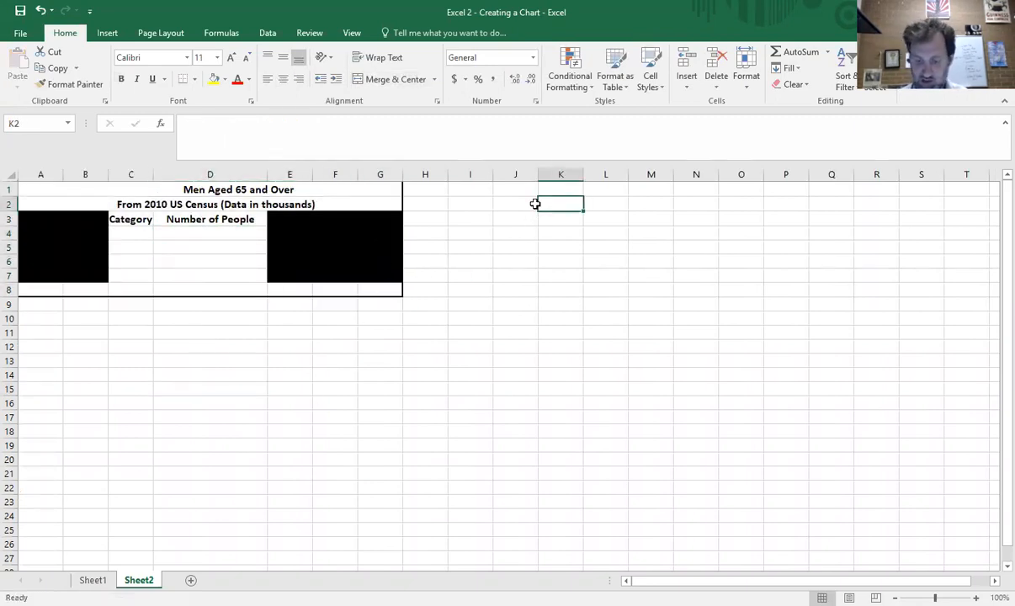
pyautogui.write('3.78 mnillion')
pyautogui.press('Return')
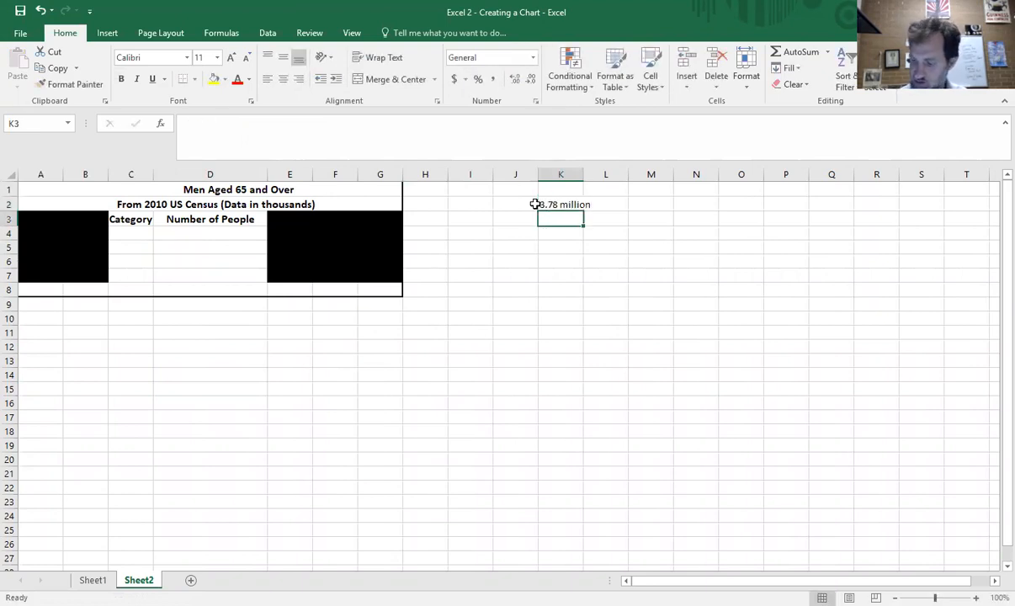
pyautogui.write('16.2 thousand')
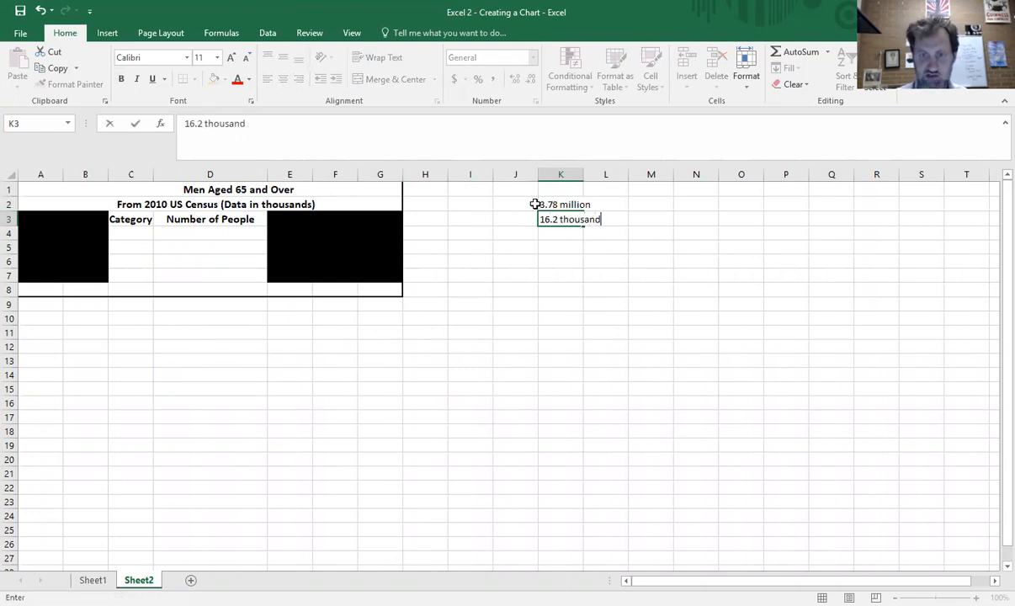
pyautogui.press('Return')
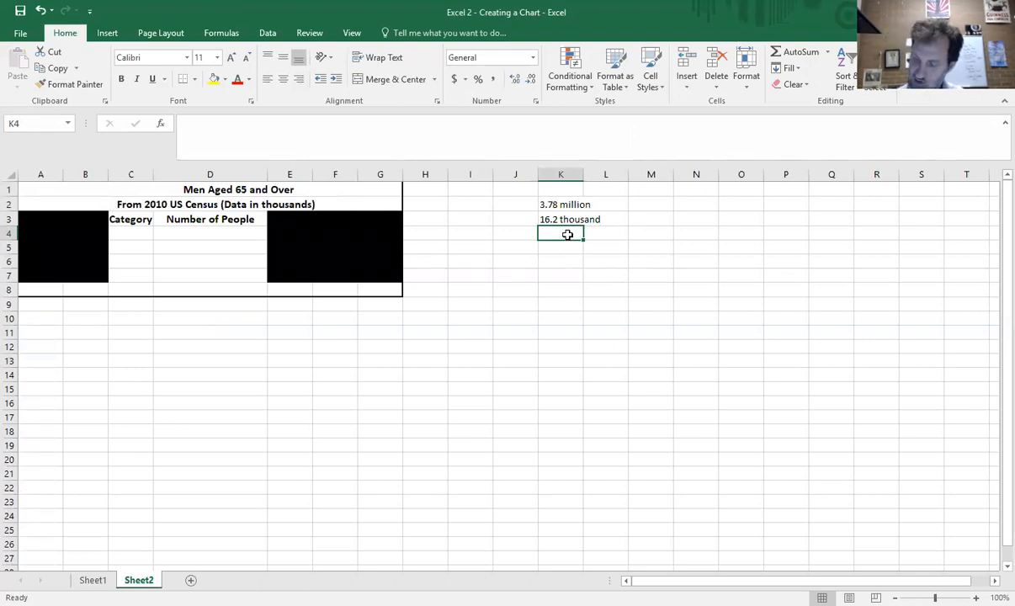
pyautogui.write('98 hundred')
pyautogui.press('Return')
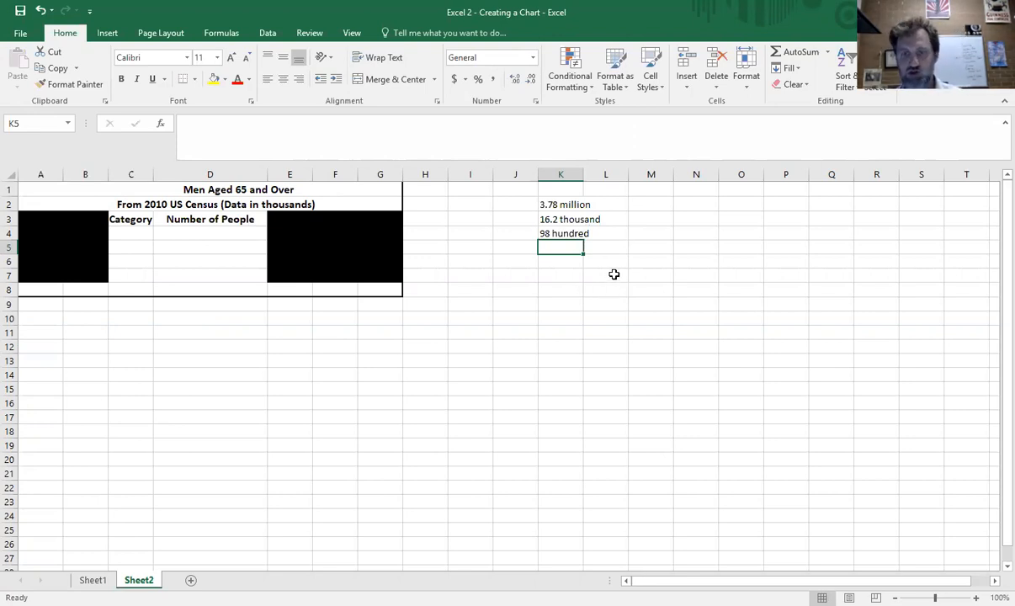
# - Enter 3.78 million, 3 million and 4 million down column I starting at I8
pyautogui.click(645, 205)
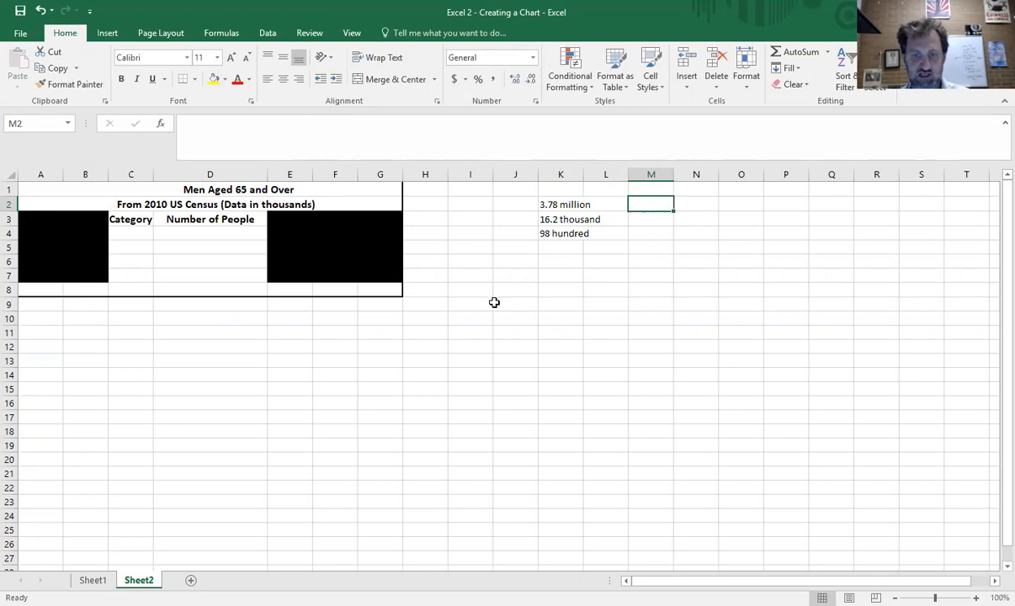
pyautogui.click(466, 291)
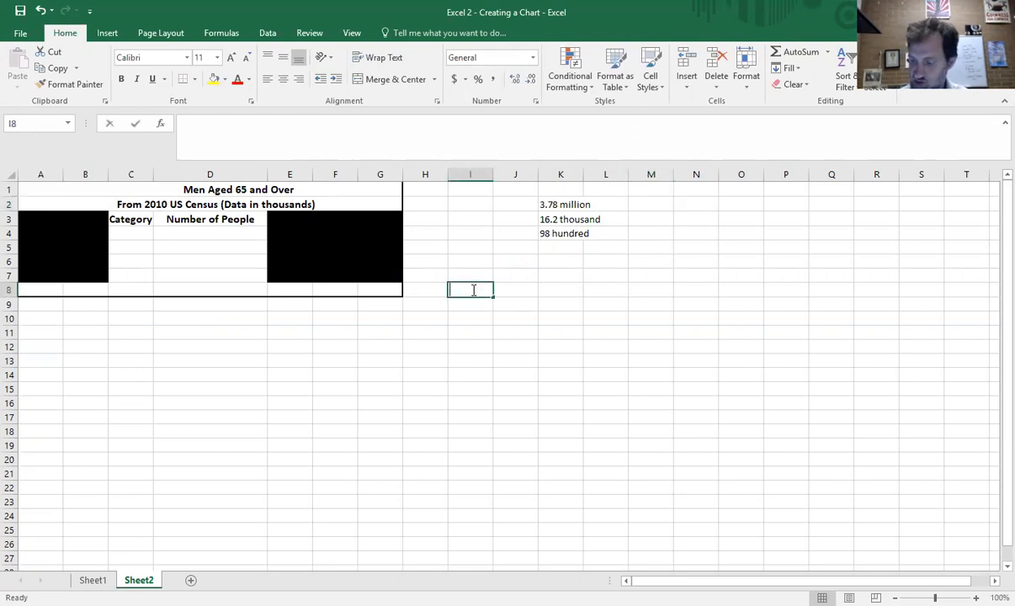
pyautogui.write('3.78 milli')
pyautogui.write('omn')
pyautogui.press('BackSpace')
pyautogui.press('BackSpace')
pyautogui.write('n')
pyautogui.press('Return')
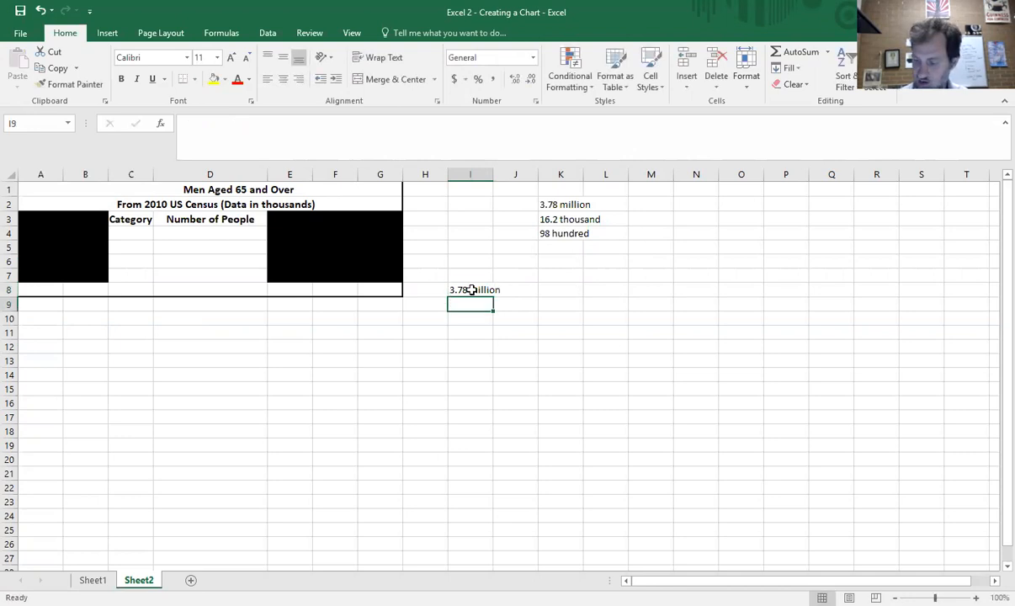
pyautogui.write('3 million')
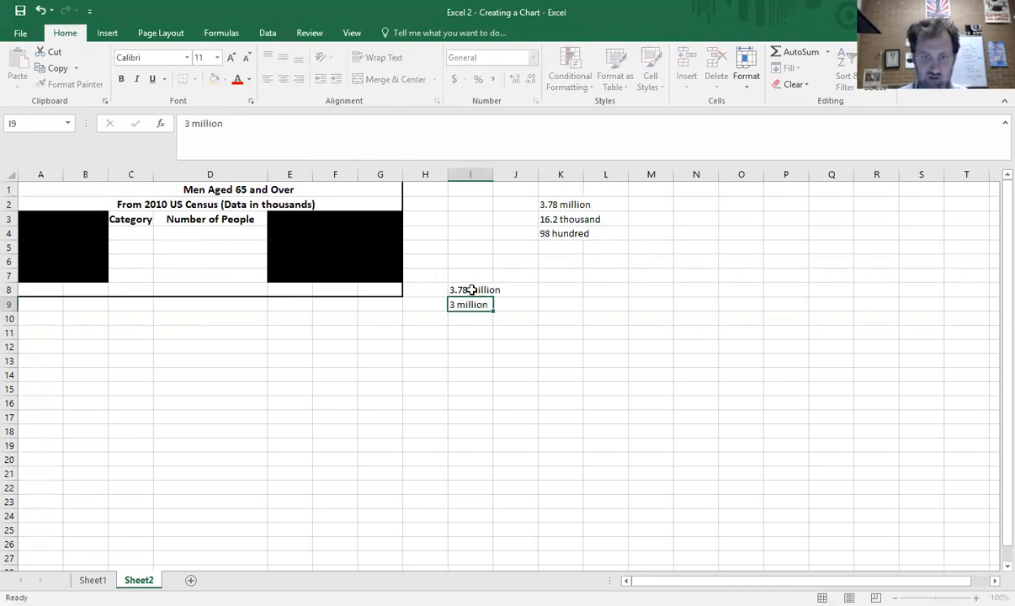
pyautogui.press('Return')
pyautogui.write('4 million')
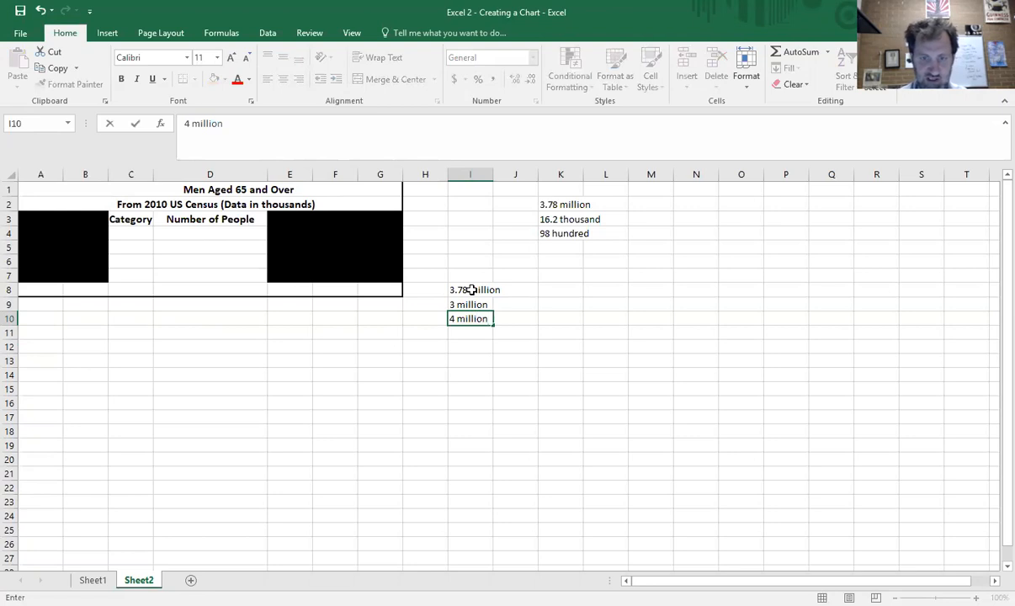
pyautogui.press('Right')
pyautogui.press('Up')
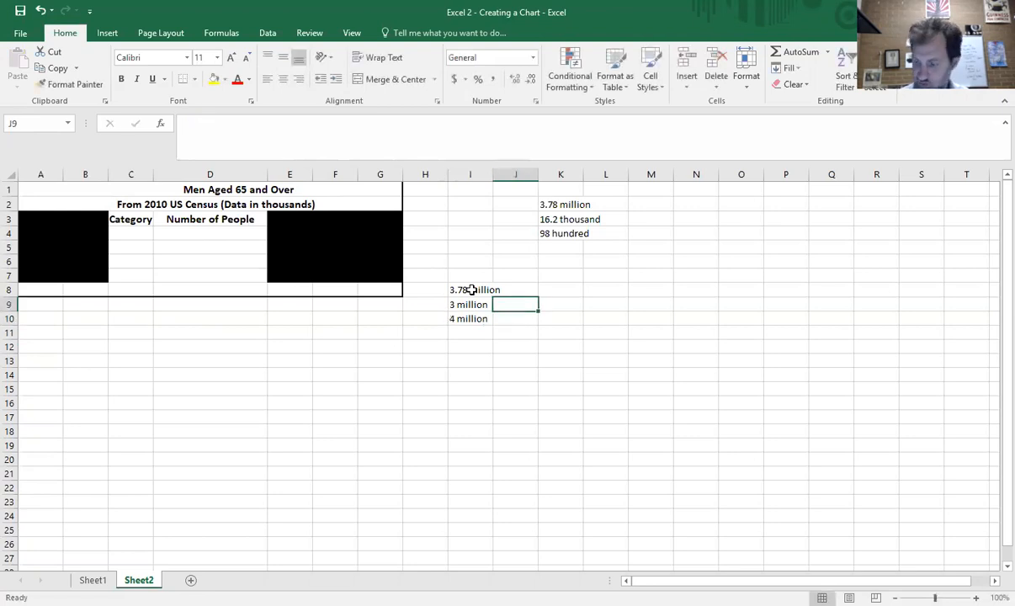
# - Enter 3,000,000 and 4,000,000 next to the 3 million and 4 million cells, then widen column J
pyautogui.write('3,000,000')
pyautogui.press('Return')
pyautogui.write('4,000,000')
pyautogui.press('Return')
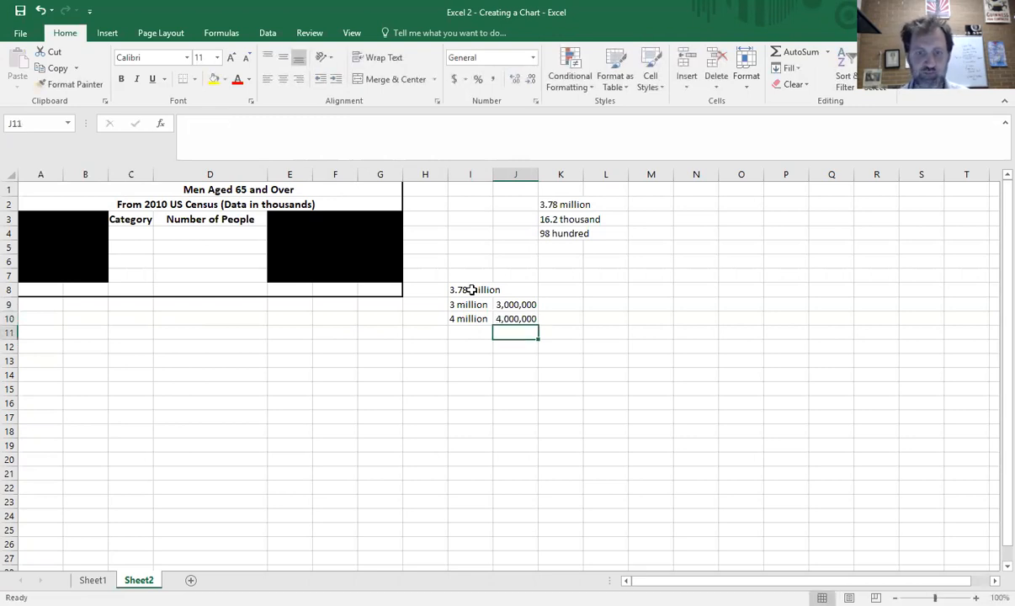
pyautogui.click(476, 290)
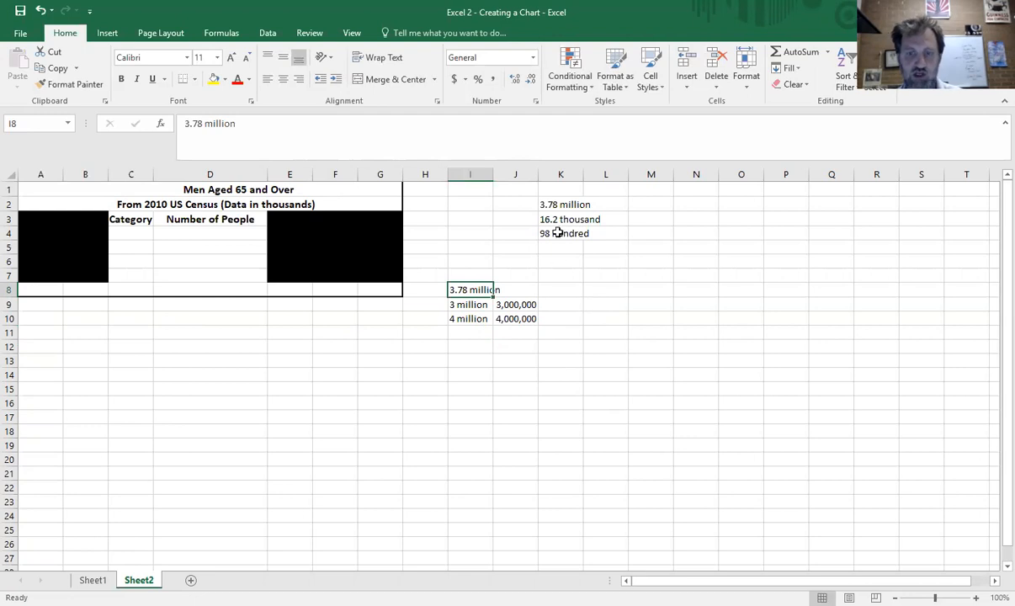
pyautogui.moveTo(539, 173); pyautogui.dragTo(552, 174)
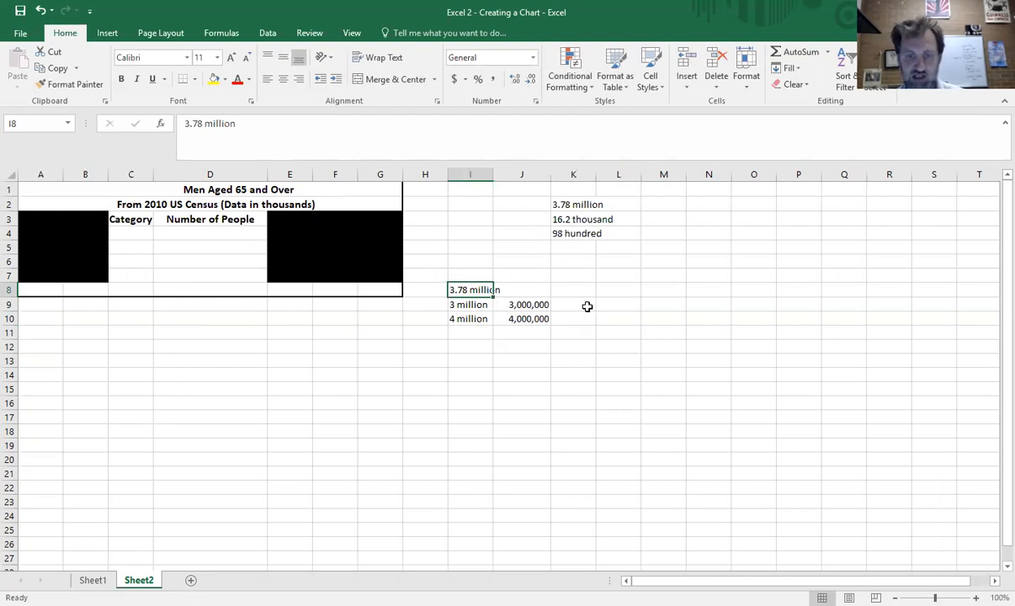
# - Type 3,780,000 in K9 and copy it into J8 next to 3.78 million
pyautogui.click(587, 305)
pyautogui.write('3,780')
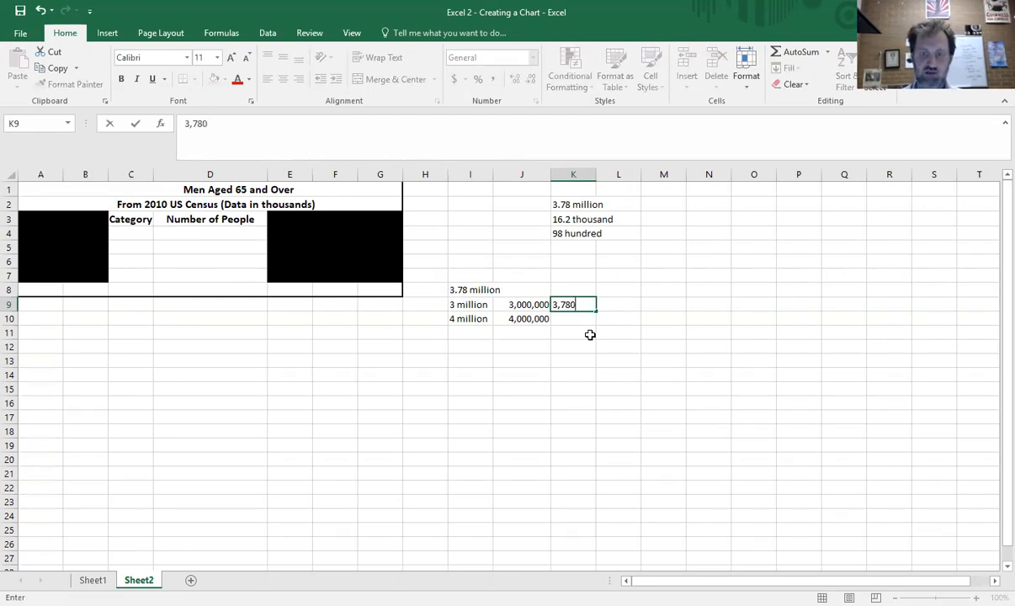
pyautogui.write(',00')
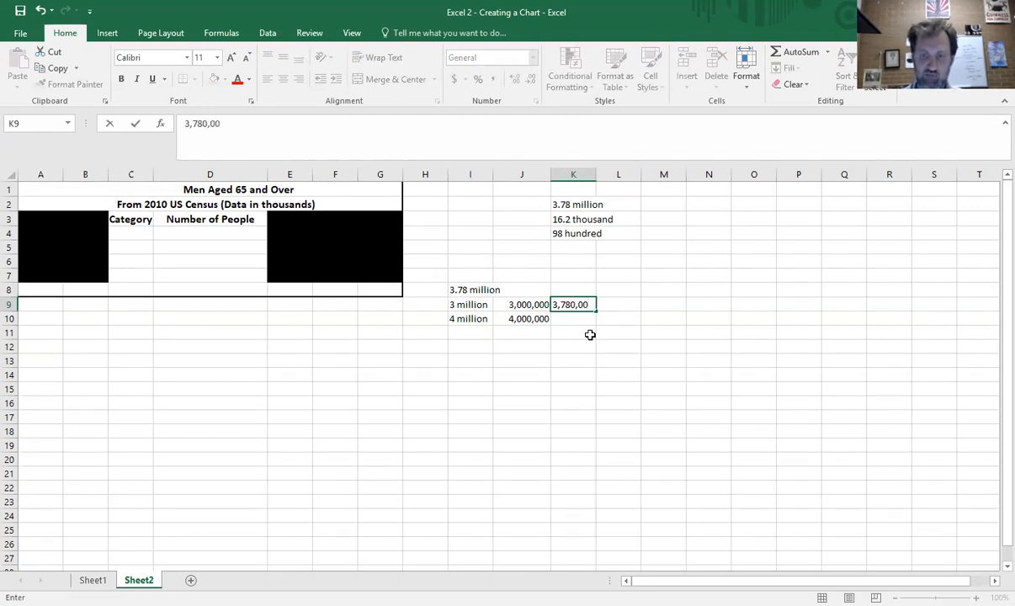
pyautogui.write('0')
pyautogui.click(567, 328)
pyautogui.click(578, 302)
pyautogui.hotkey('ctrl', 'c')
pyautogui.click(521, 291)
pyautogui.hotkey('ctrl', 'v')
# - Autofit column I to its text
pyautogui.click(491, 184)
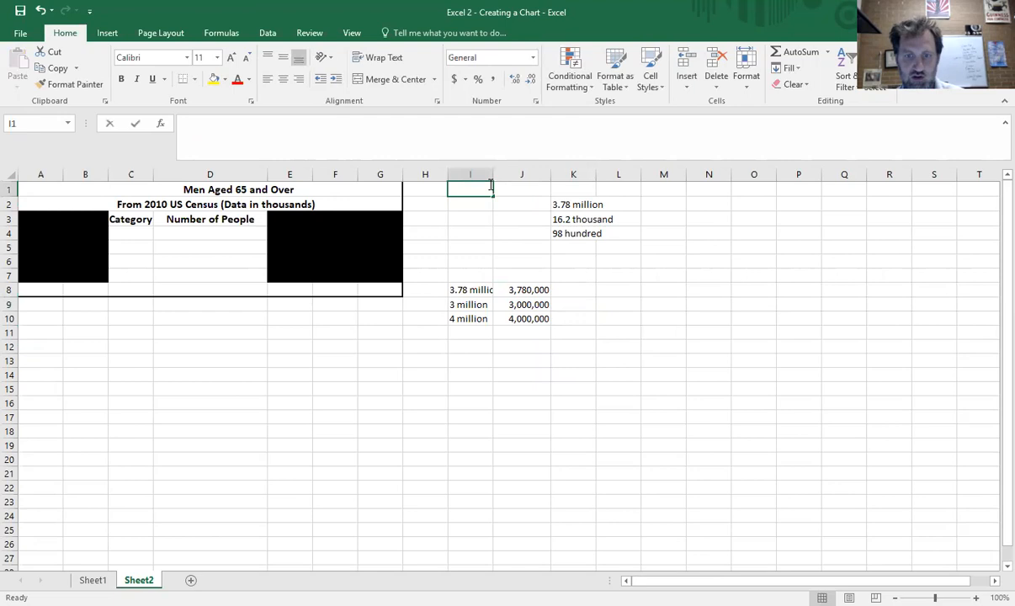
pyautogui.click(494, 174)
pyautogui.doubleClick(494, 175)
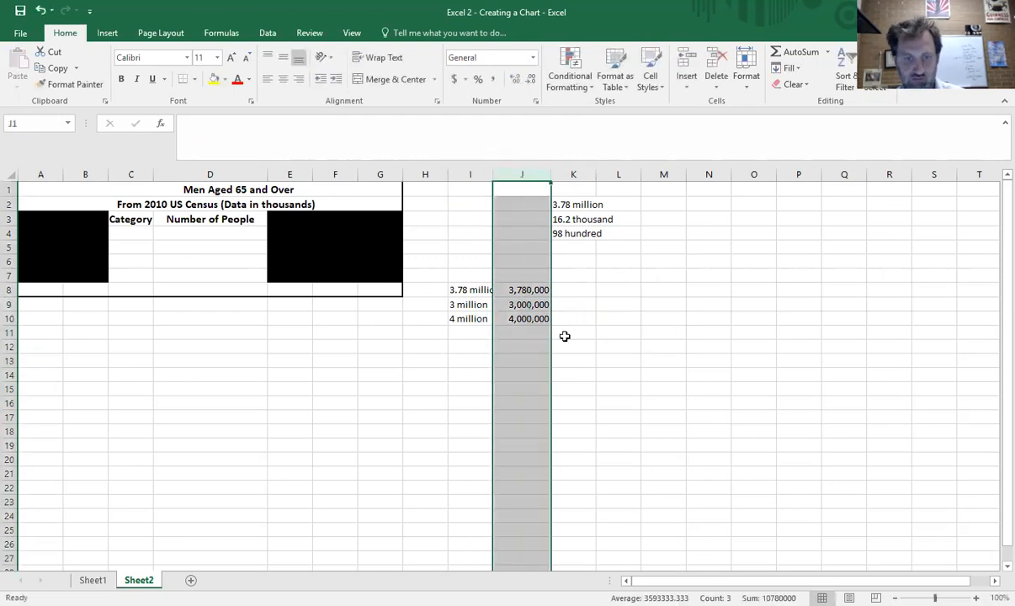
# - Enter 3,780,000 as the first Number of People value in the table
pyautogui.click(203, 237)
pyautogui.write('3.78 million')
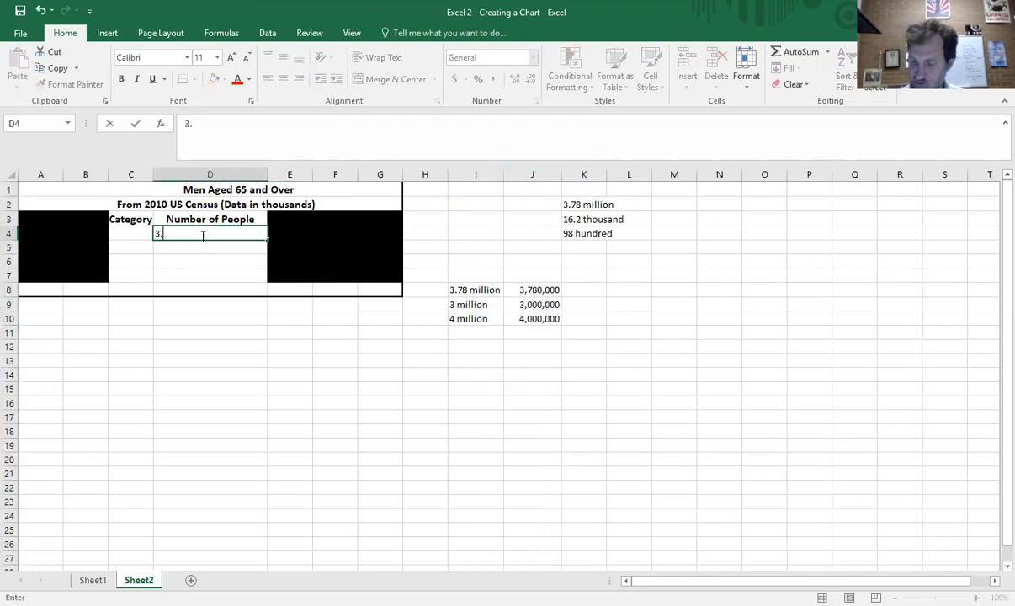
pyautogui.press('Return')
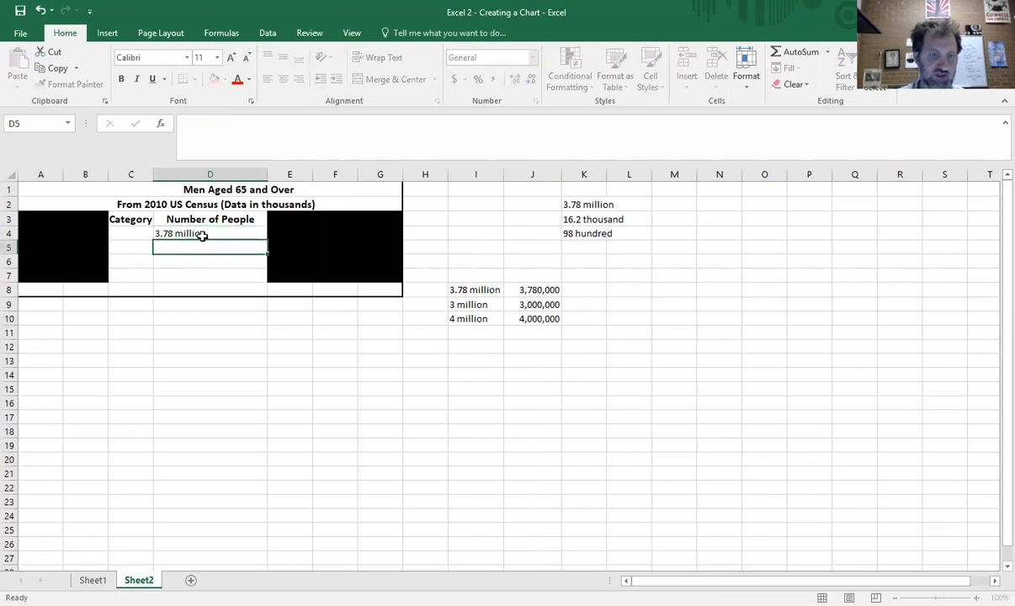
pyautogui.click(203, 237)
pyautogui.press('Delete')
pyautogui.write('3,780,000')
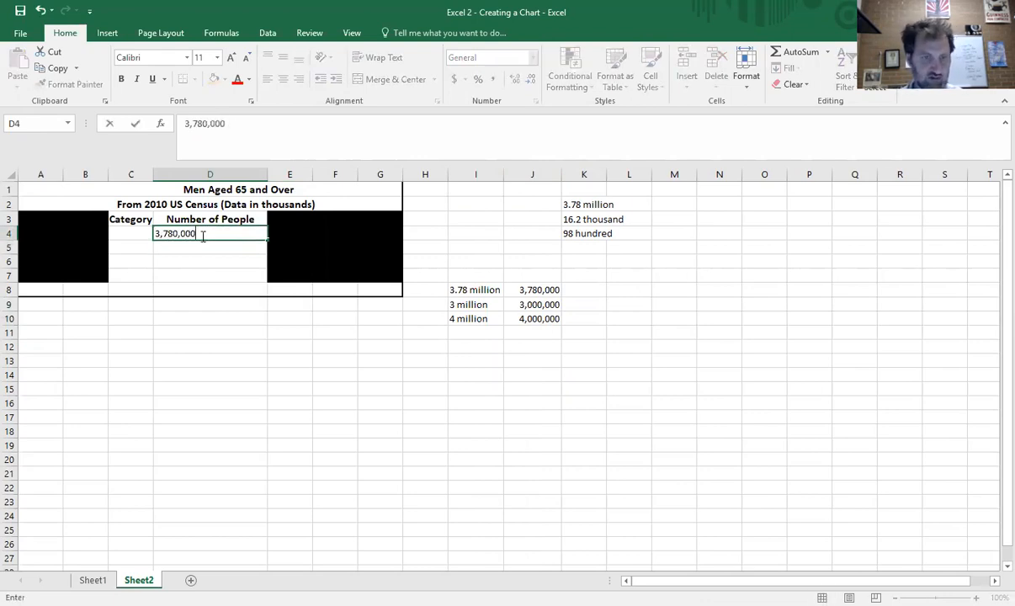
pyautogui.press('Return')
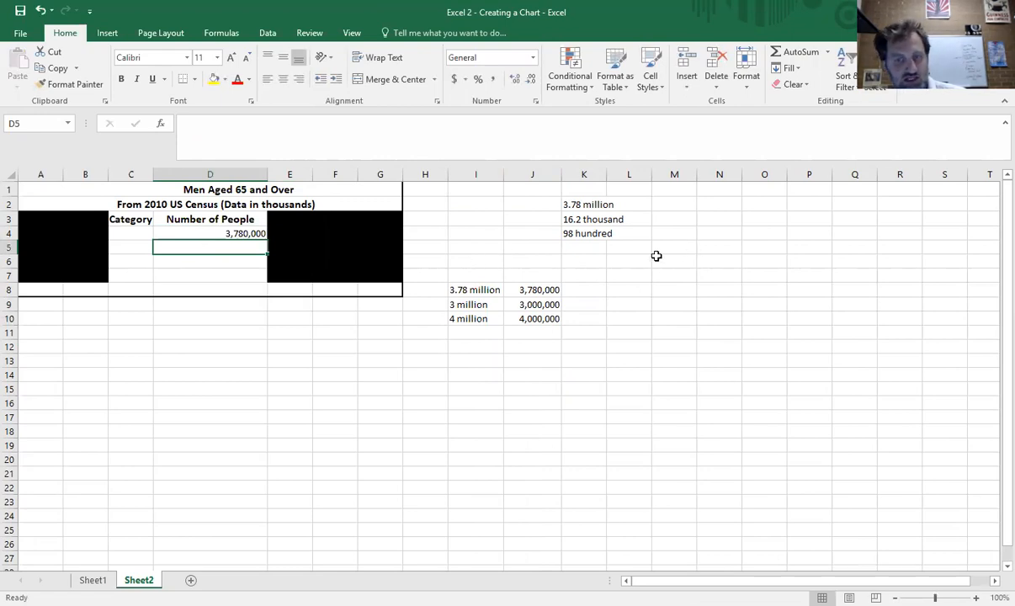
# - Enter 16,200 and 9800 beside the 16.2 thousand and 98 hundred cells
pyautogui.click(687, 215)
pyautogui.write('16')
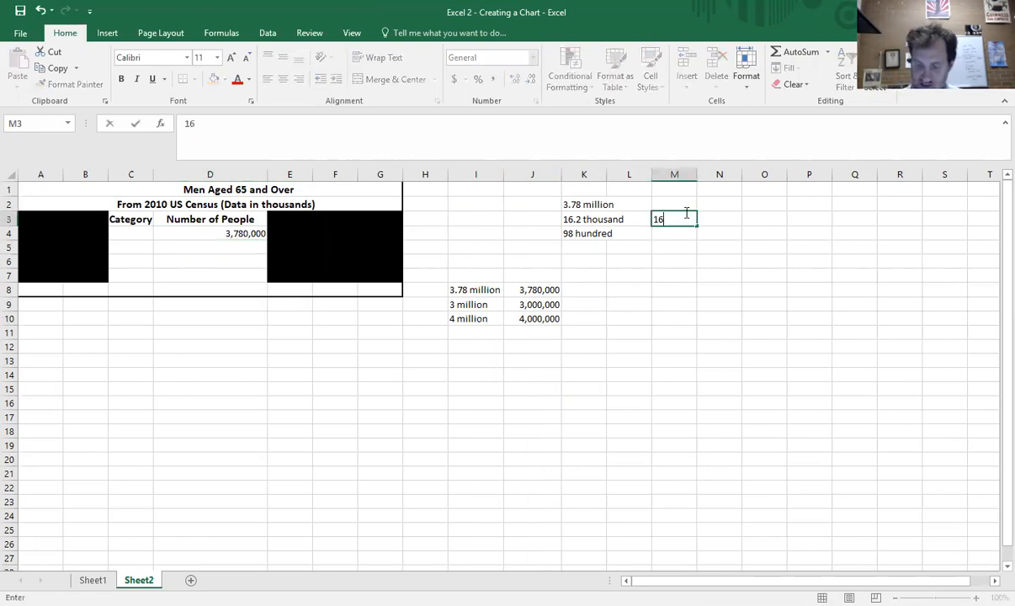
pyautogui.write(',2')
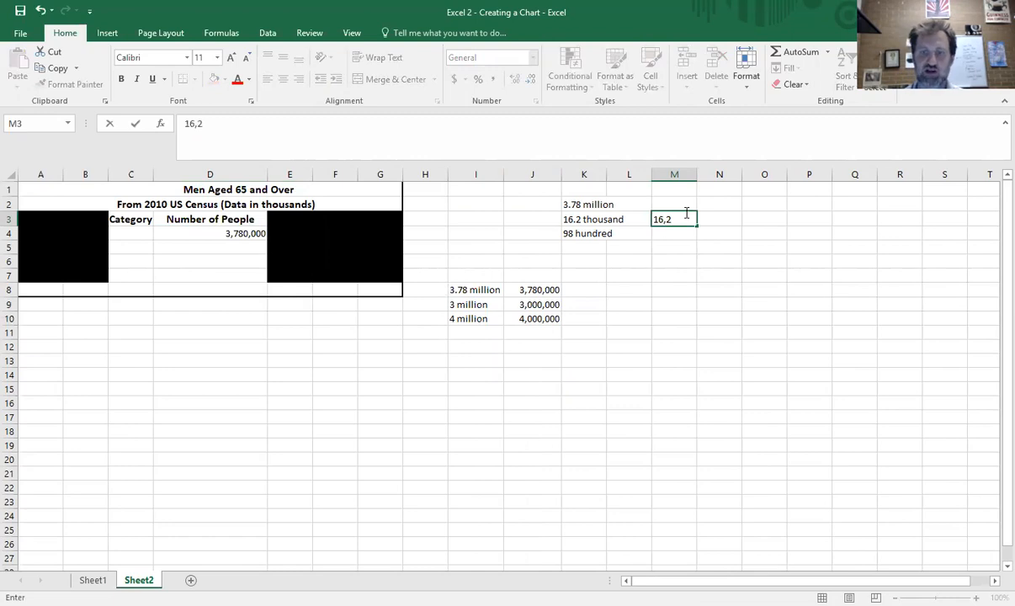
pyautogui.press('Return')
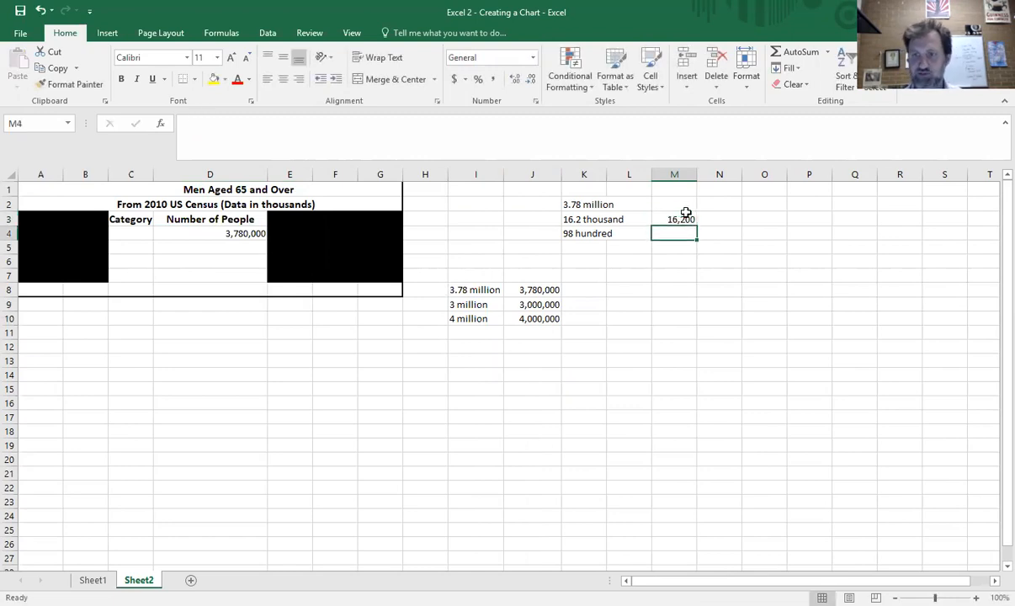
pyautogui.write('9800')
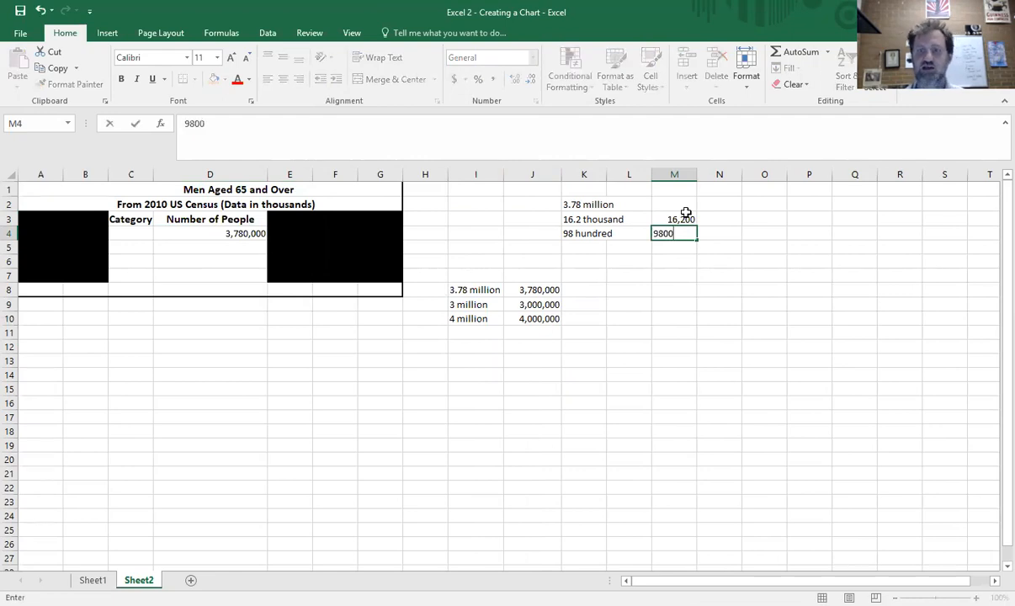
pyautogui.press('Return')
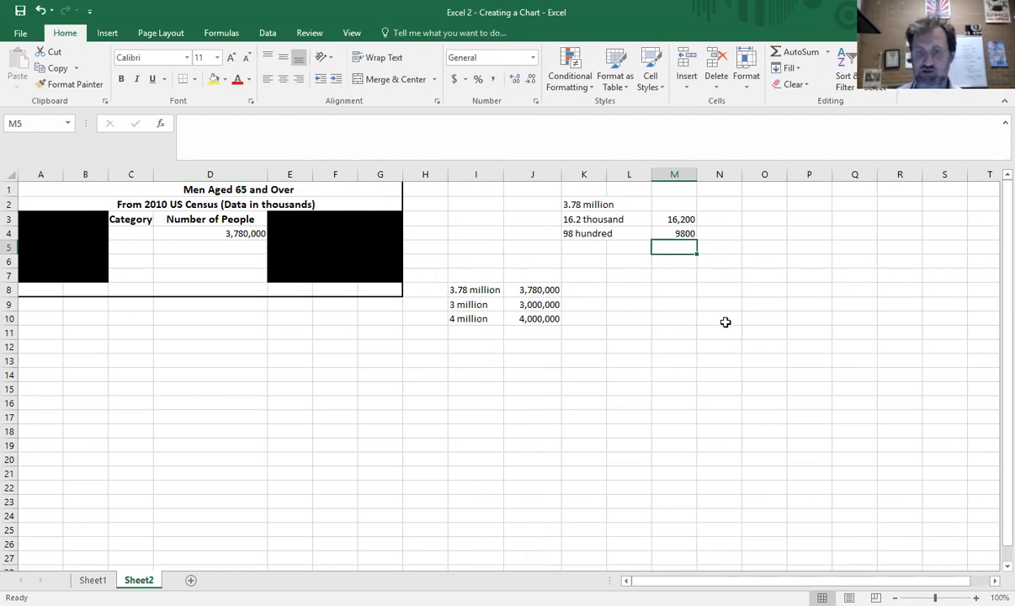
# - Enter the label 1,023 million in cell K6
pyautogui.click(583, 259)
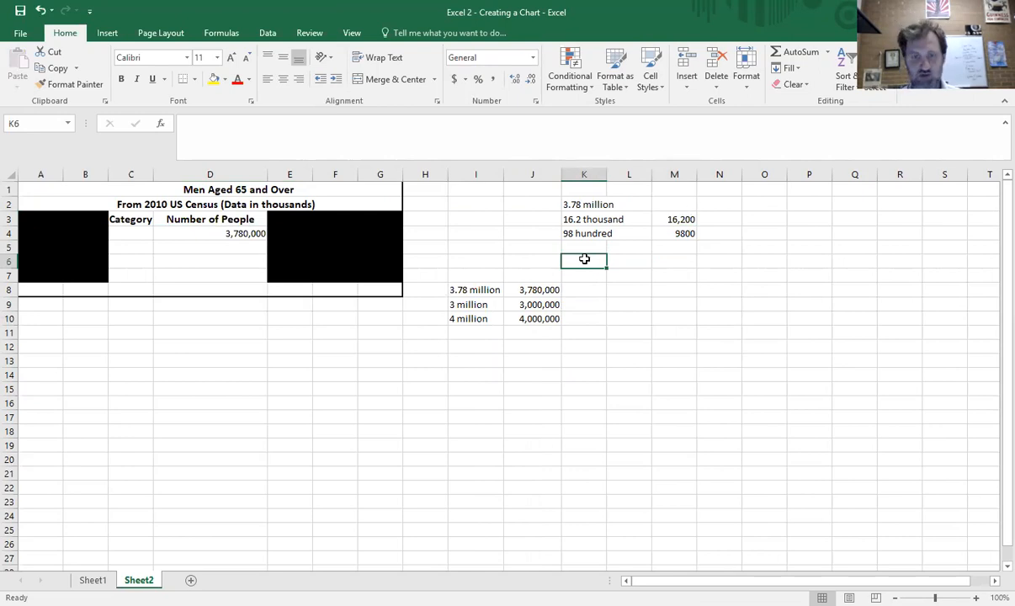
pyautogui.write('1')
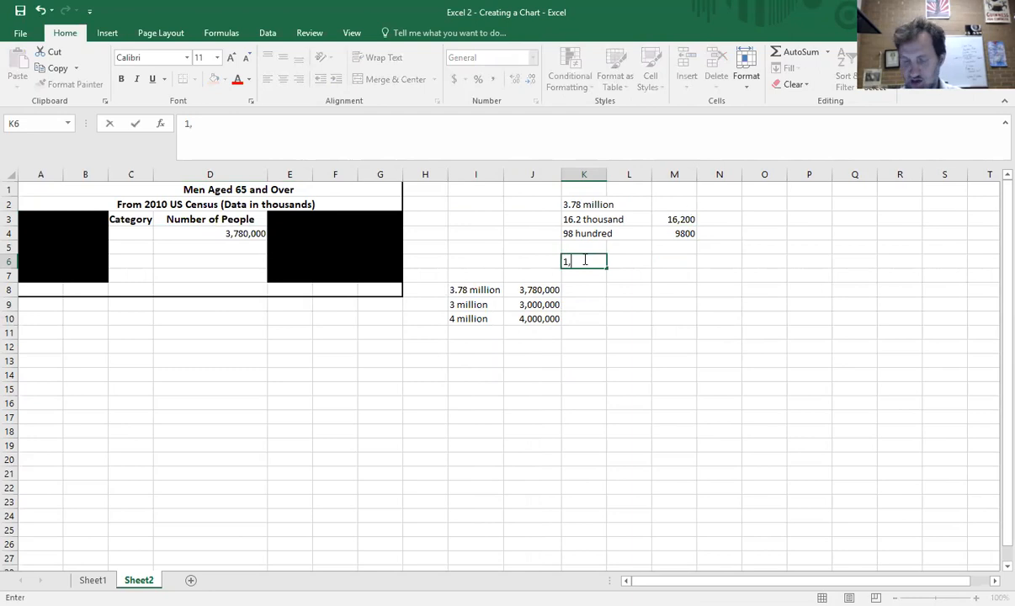
pyautogui.write(',023 million')
pyautogui.press('Return')
# - Enter 1,023,000 beside the 1,023 million label, then delete it again
pyautogui.press('Right')
pyautogui.press('Right')
pyautogui.press('Up')
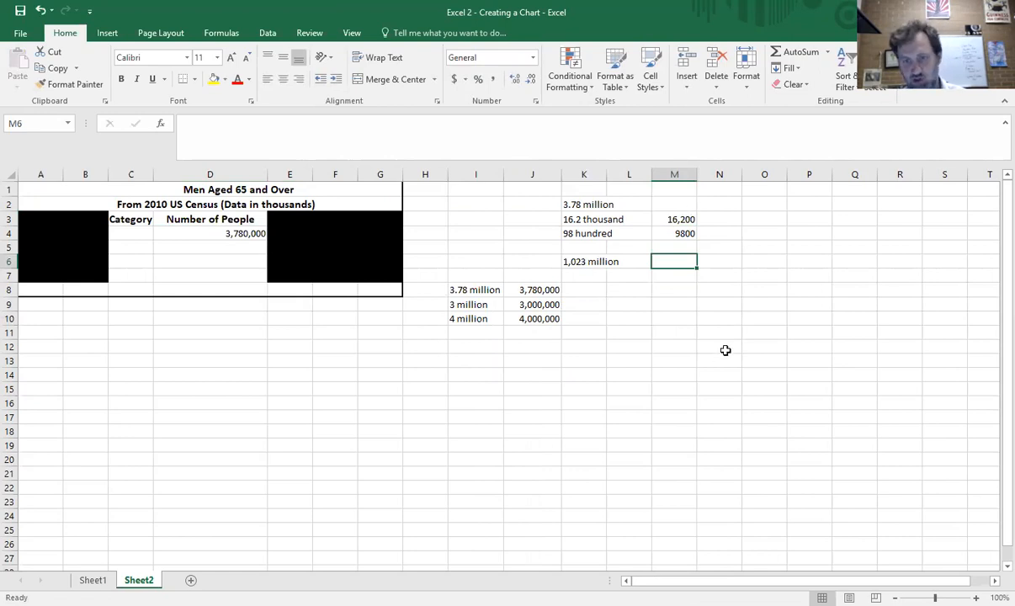
pyautogui.write('1,')
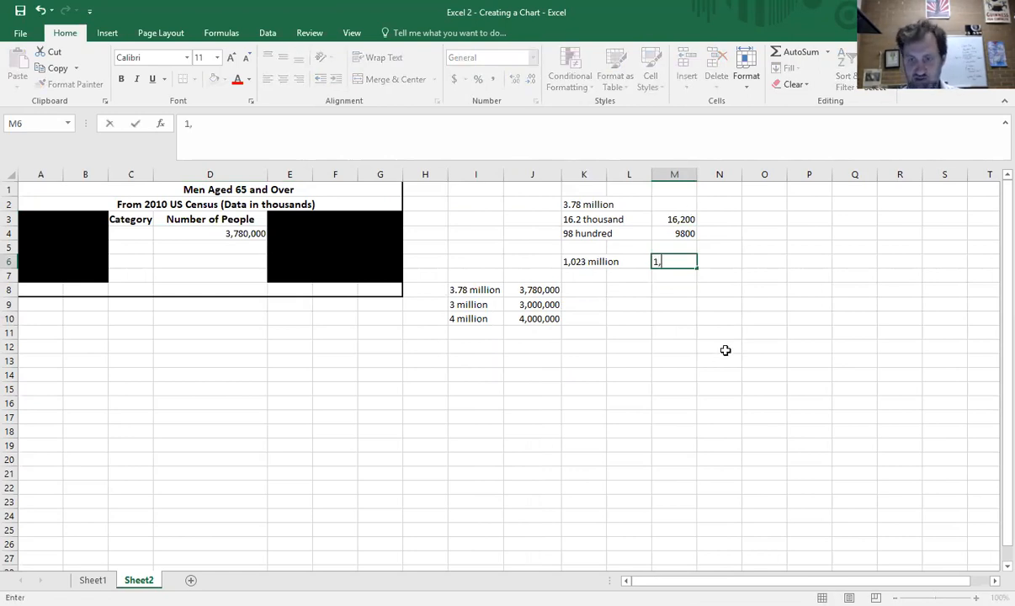
pyautogui.write('023,000')
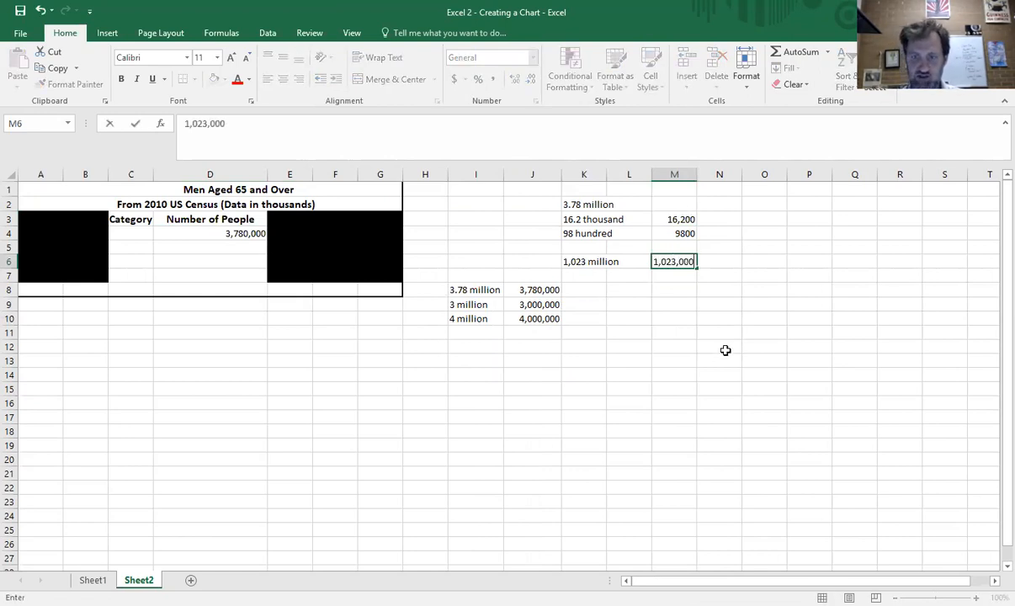
pyautogui.press('Return')
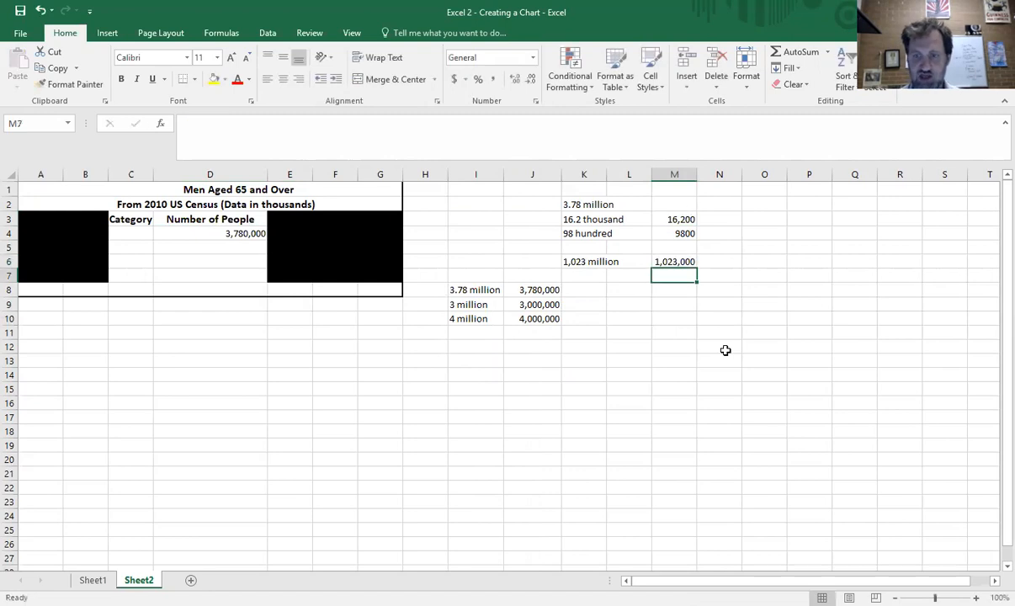
pyautogui.click(667, 262)
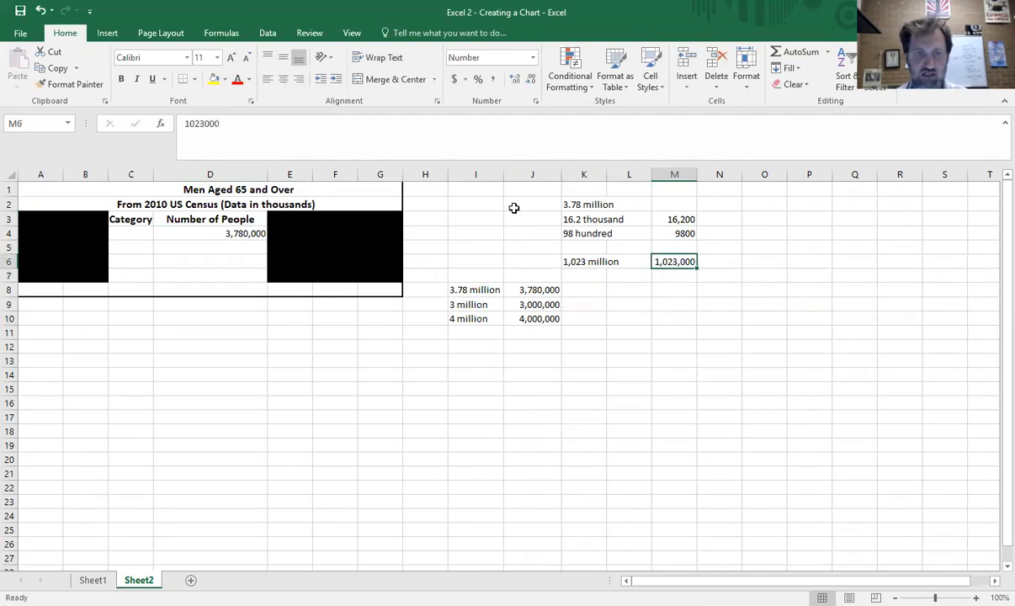
pyautogui.click(196, 80)
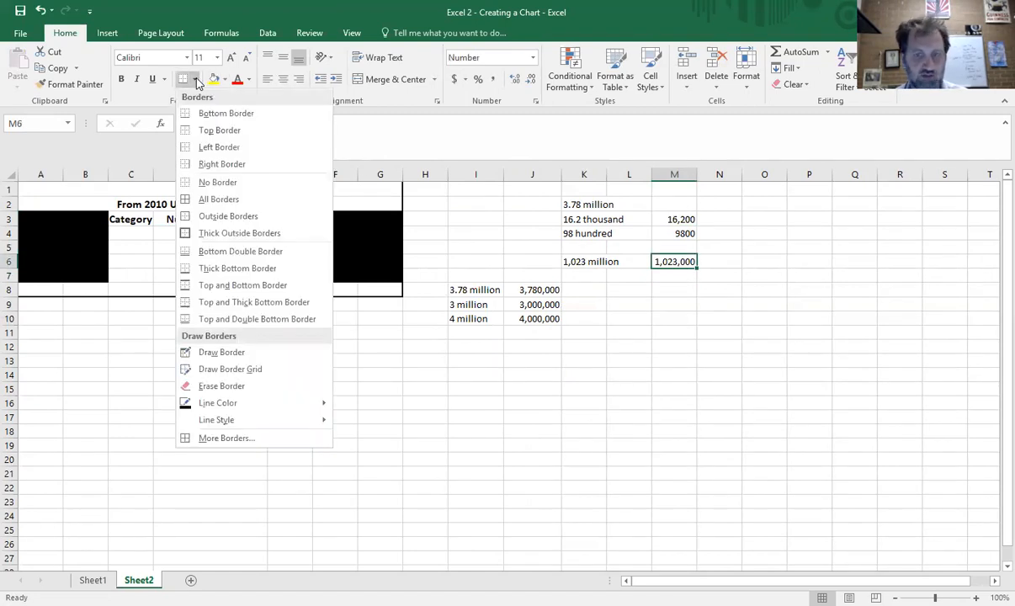
pyautogui.click(671, 293)
pyautogui.press('Delete')
# - Enter 1,023,000,000 in the cell below, as the correct conversion of 1,023 million
pyautogui.click(680, 277)
pyautogui.write('1,')
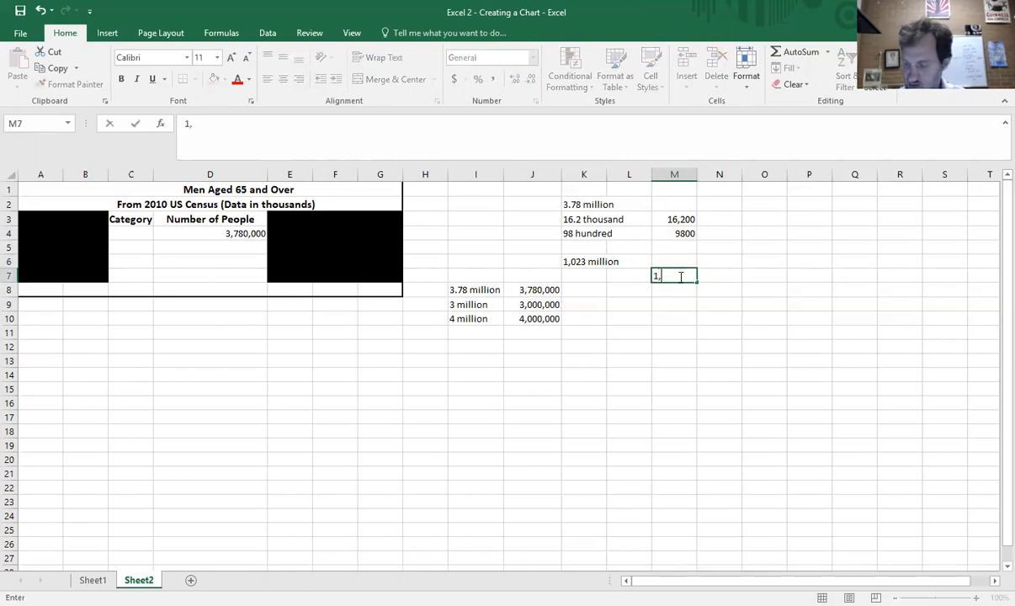
pyautogui.write('023,')
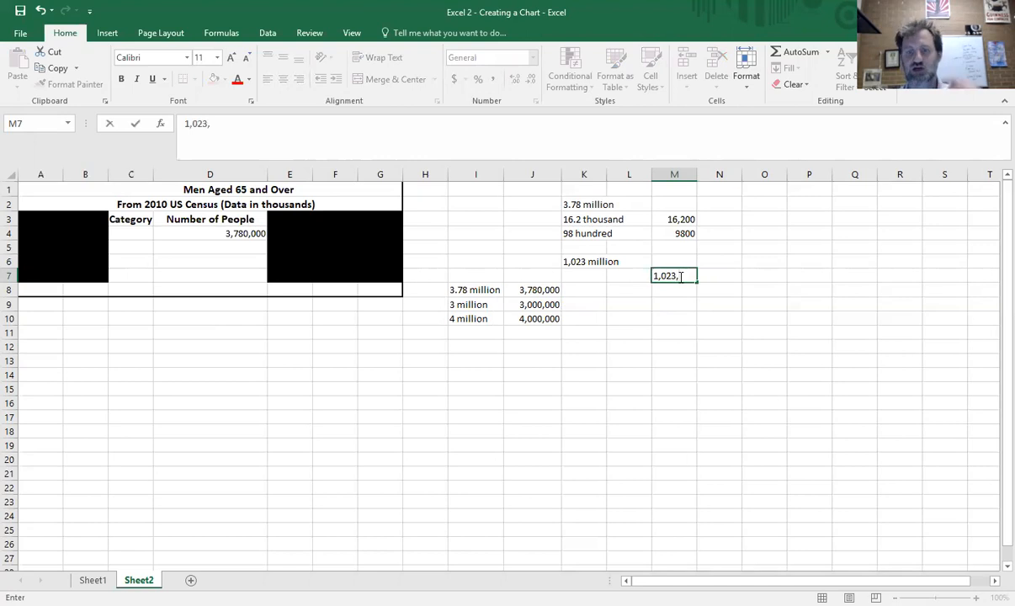
pyautogui.write('000')
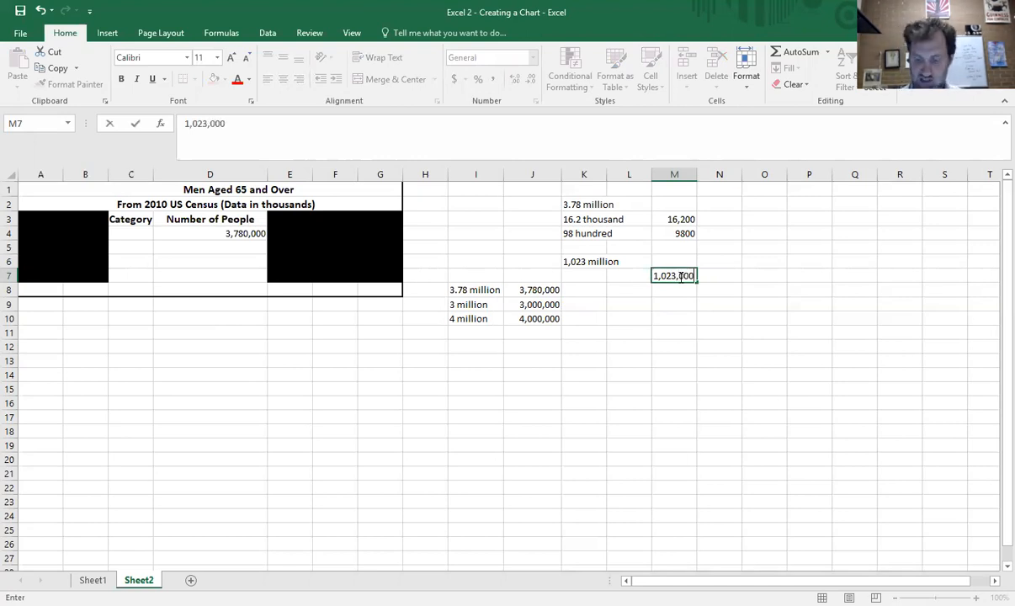
pyautogui.write(',000')
pyautogui.press('Return')
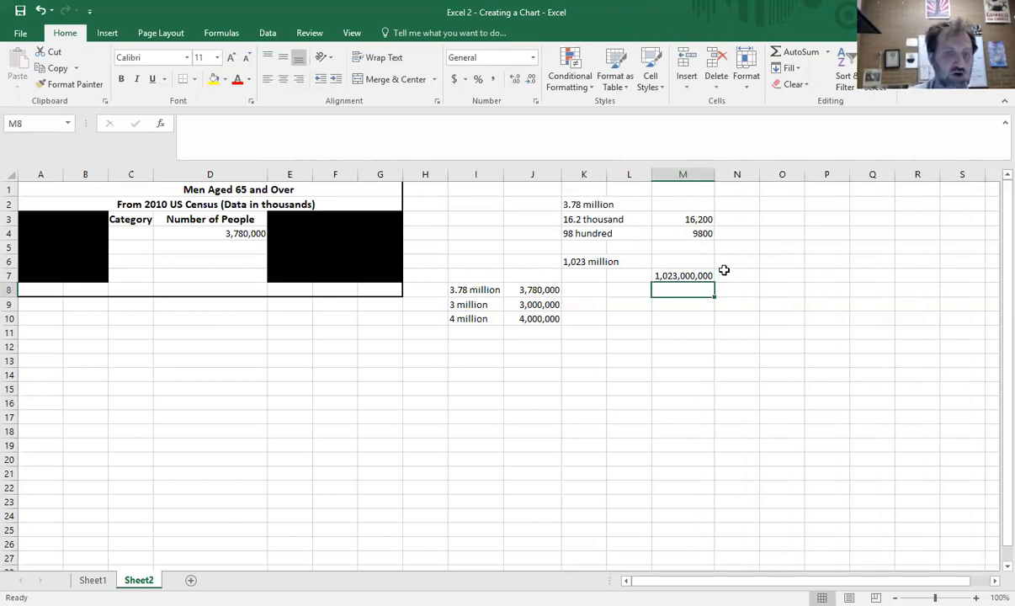
# - Examine the empty Number of People cells and the (Data in thousands) part of the subtitle
pyautogui.click(239, 248)
pyautogui.click(240, 262)
pyautogui.click(243, 274)
pyautogui.click(246, 208)
pyautogui.doubleClick(324, 204)
pyautogui.moveTo(318, 205); pyautogui.dragTo(221, 209)
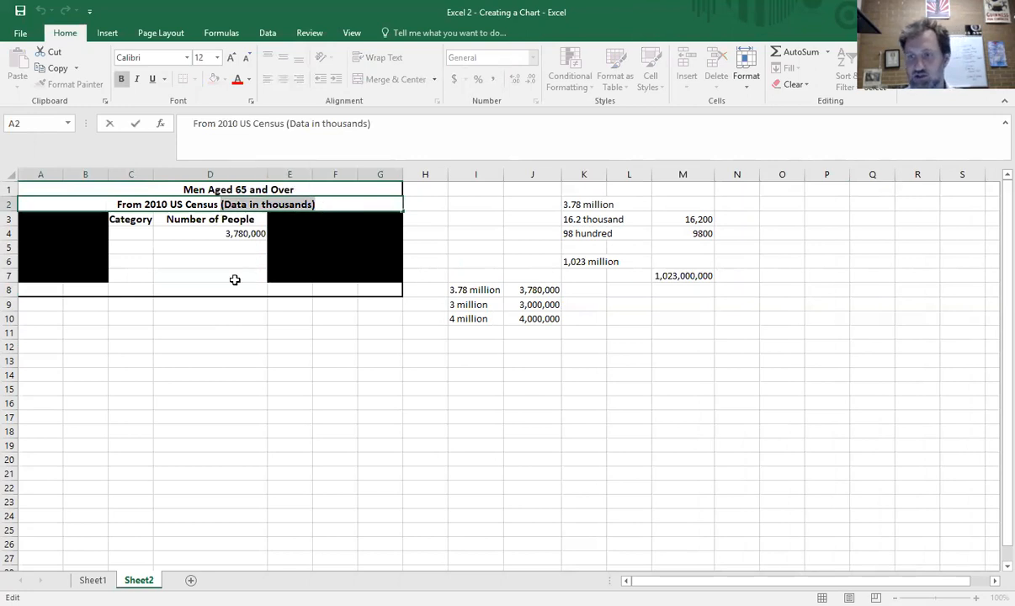
pyautogui.click(223, 374)
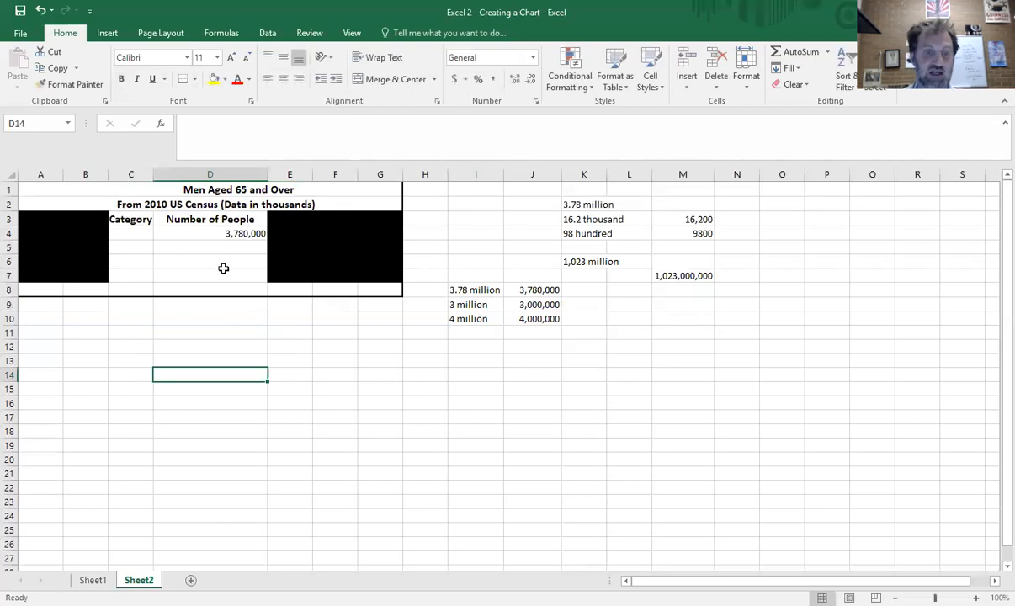
# - Change the first Number of People value to 3,780 by removing its trailing zeros
pyautogui.click(238, 231)
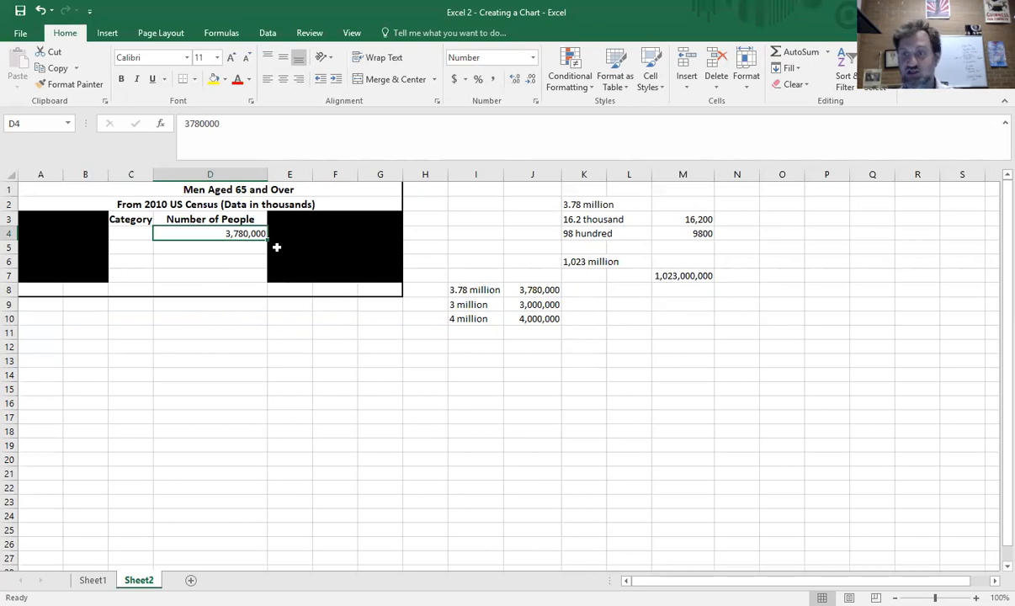
pyautogui.doubleClick(251, 233)
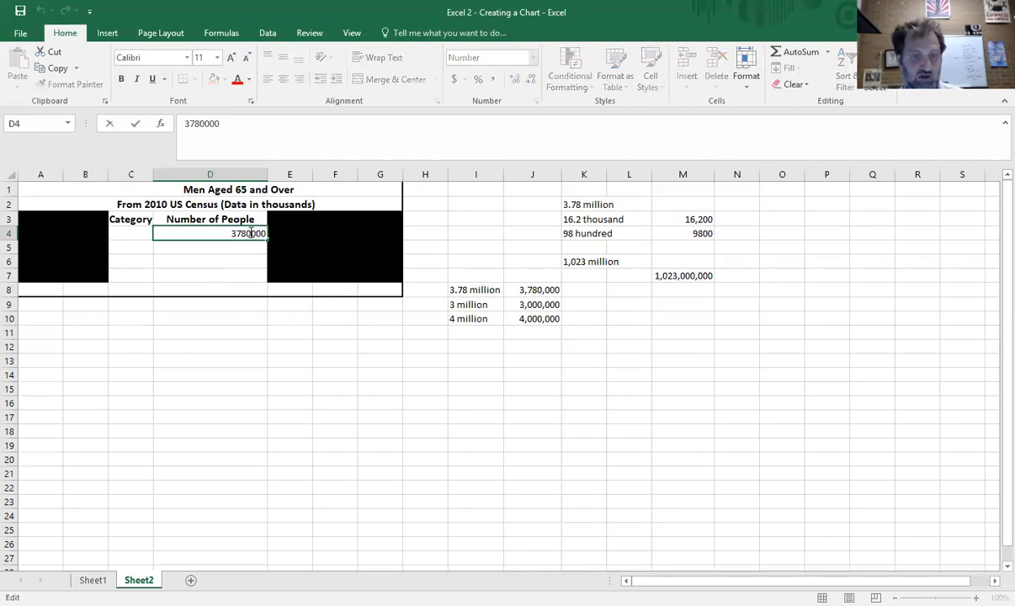
pyautogui.moveTo(251, 233); pyautogui.dragTo(280, 225)
pyautogui.press('BackSpace')
pyautogui.click(297, 332)
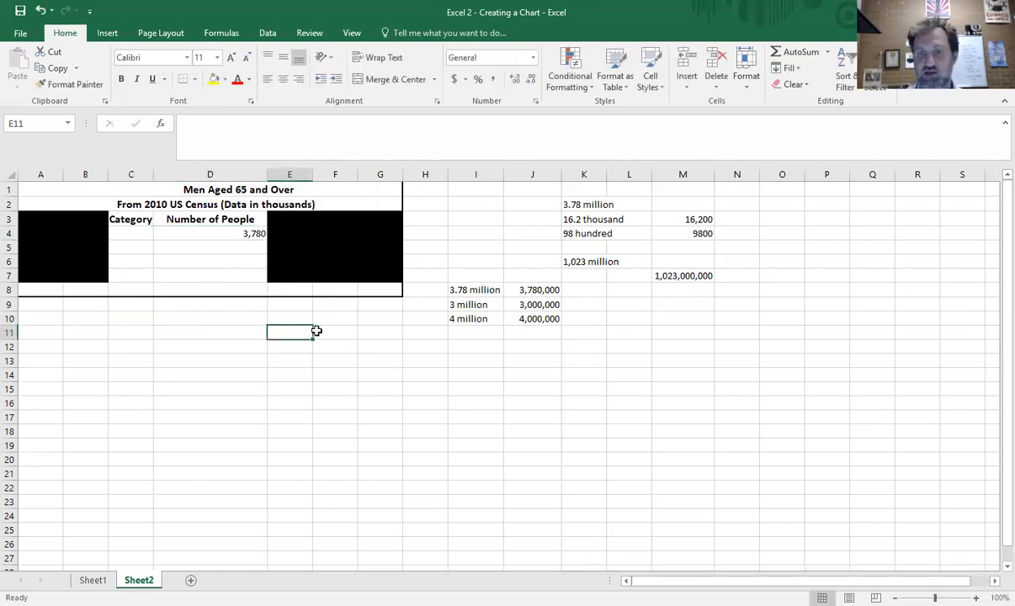
# - Switch to Sheet1
pyautogui.click(591, 207)
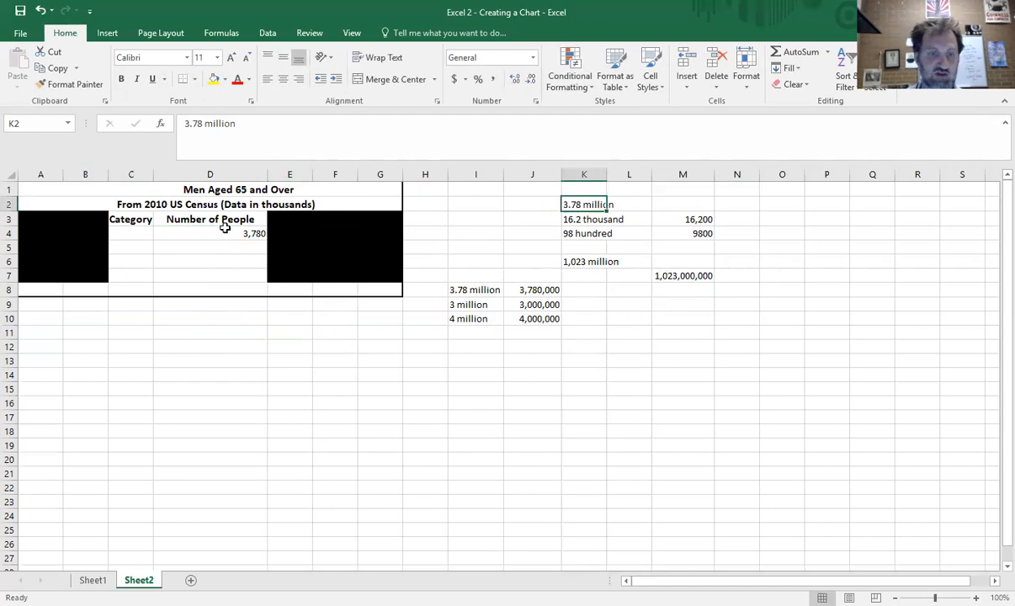
pyautogui.click(247, 425)
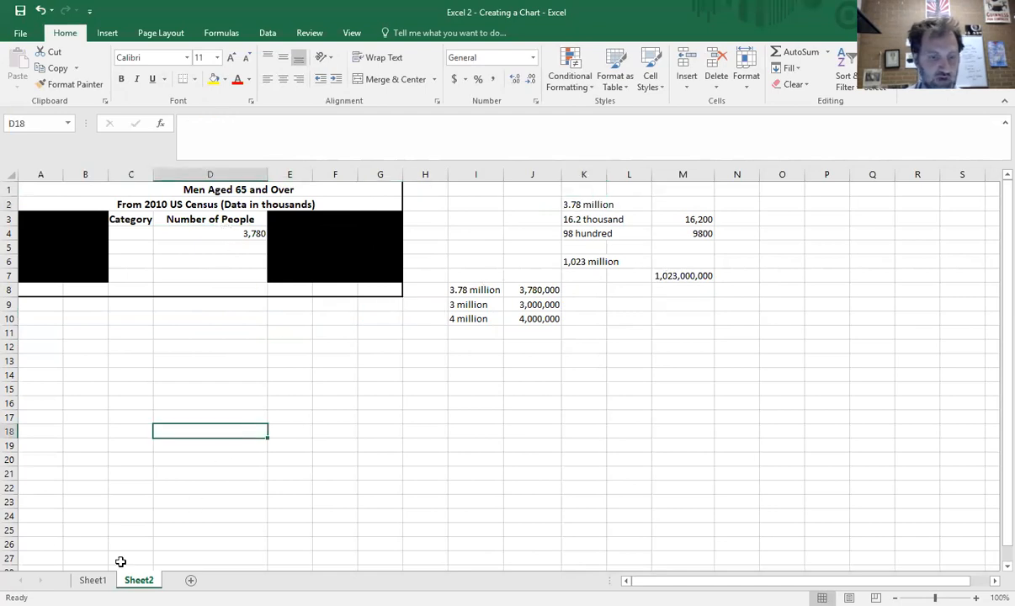
pyautogui.click(93, 581)
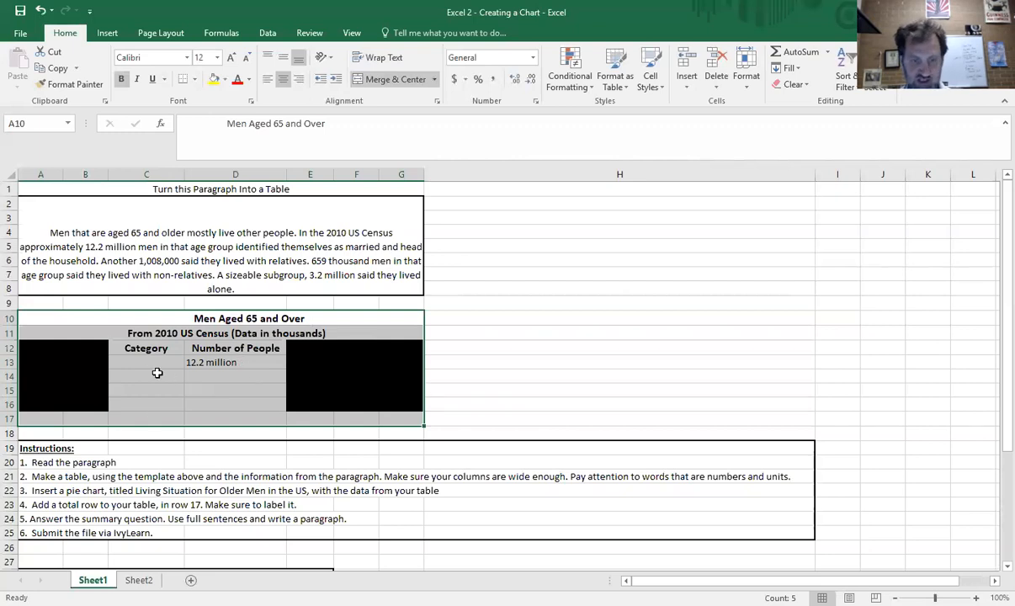
# - Fill the four Category cells with placeholder letters a to d
pyautogui.click(250, 404)
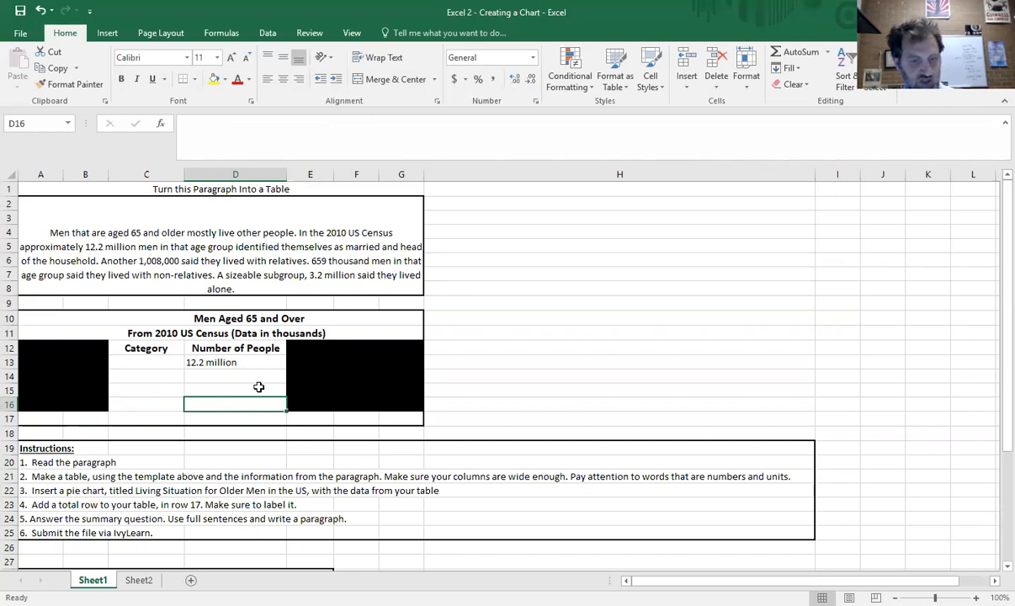
pyautogui.click(165, 366)
pyautogui.write('a')
pyautogui.press('Return')
pyautogui.write('b')
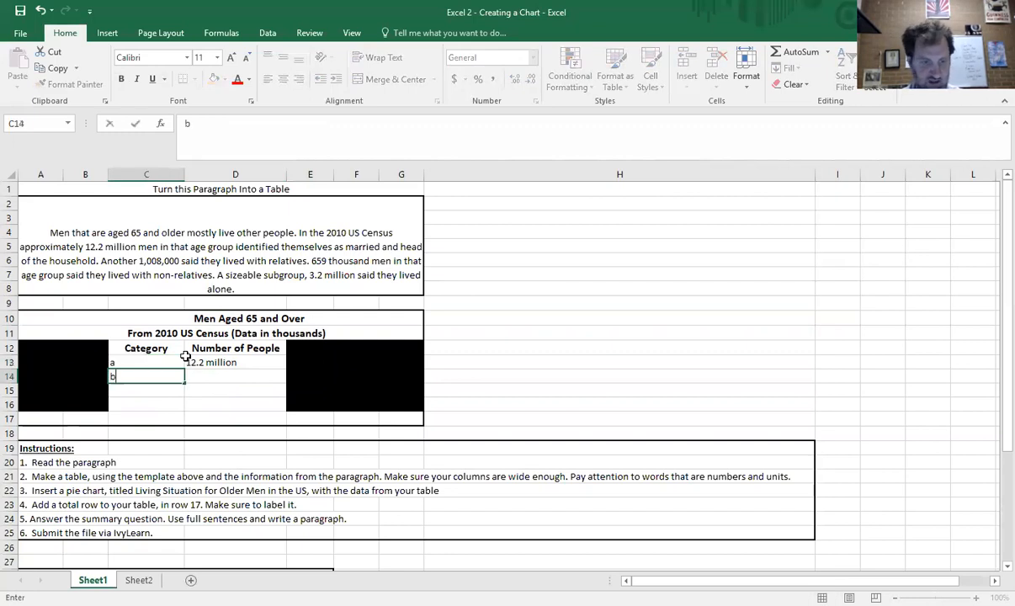
pyautogui.press('Return')
pyautogui.write('c')
pyautogui.press('Return')
pyautogui.write('d')
pyautogui.press('Up')
pyautogui.press('Up')
pyautogui.press('Up')
# - Enter the sample categories apples, bananas, cats and dogs in the Category column
pyautogui.write('apples')
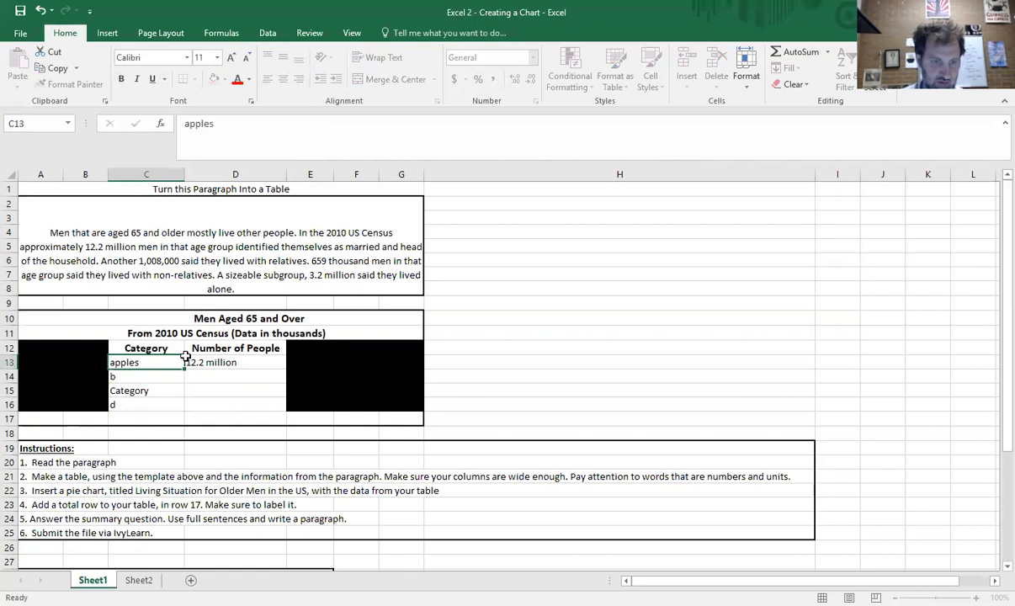
pyautogui.press('Return')
pyautogui.write('bananas')
pyautogui.press('Return')
pyautogui.write('cats')
pyautogui.press('Return')
pyautogui.write('dogs')
# - Enter 35, 46, 12 and 89 as the Number of People values for the sample categories
pyautogui.press('Tab')
pyautogui.press('Up')
pyautogui.press('Up')
pyautogui.press('Up')
pyautogui.write('35')
pyautogui.press('Return')
pyautogui.write('46')
pyautogui.press('Return')
pyautogui.write('12')
pyautogui.press('Return')
pyautogui.write('89')
pyautogui.press('Return')
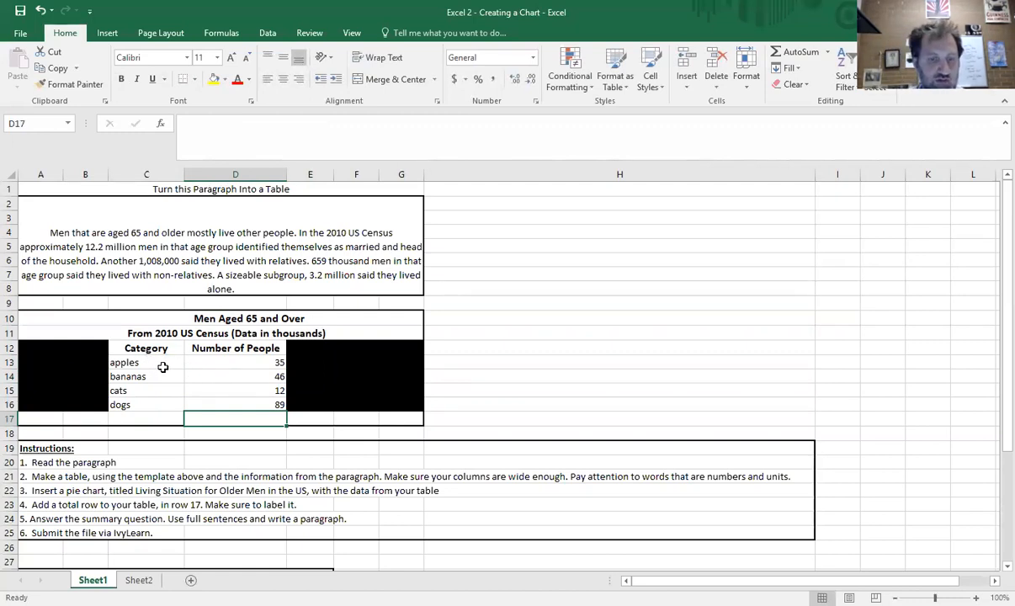
# - Add a Total row in row 17 with 182 as the Number of People total
pyautogui.moveTo(59, 318); pyautogui.dragTo(363, 419)
pyautogui.moveTo(131, 360); pyautogui.dragTo(278, 404)
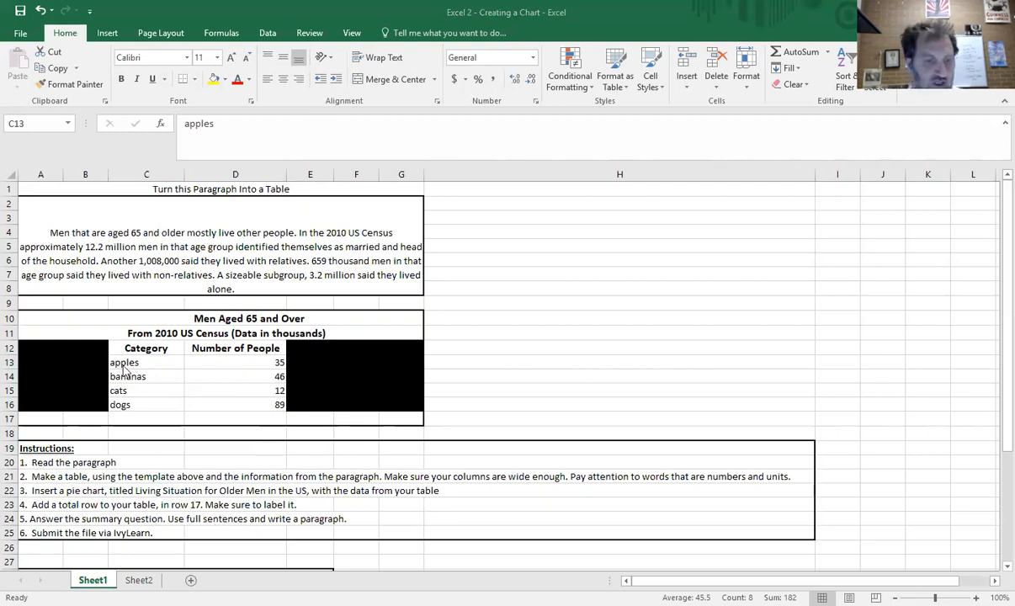
pyautogui.click(153, 417)
pyautogui.write('Total')
pyautogui.press('Tab')
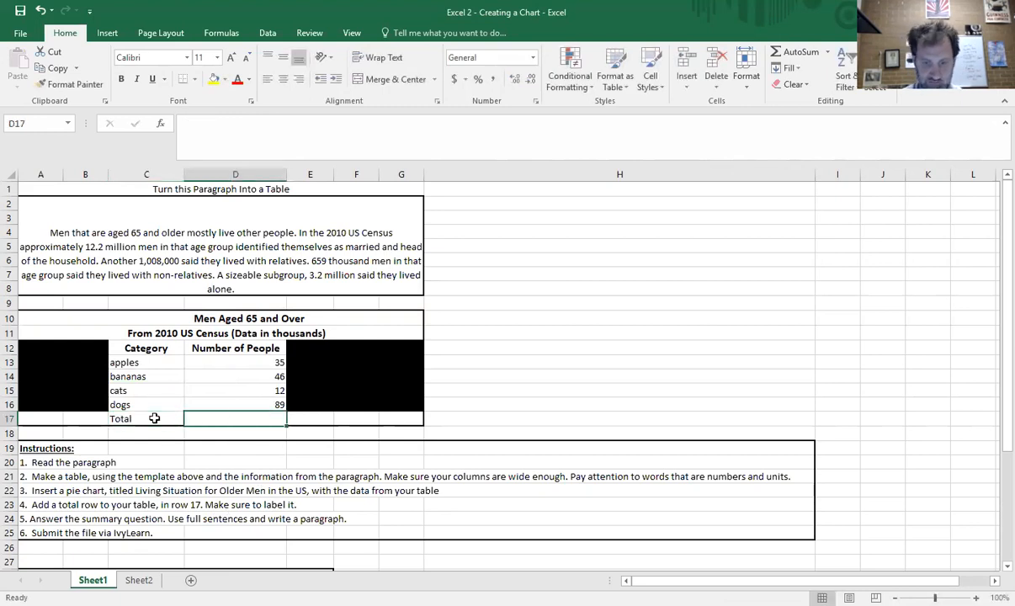
pyautogui.write('=')
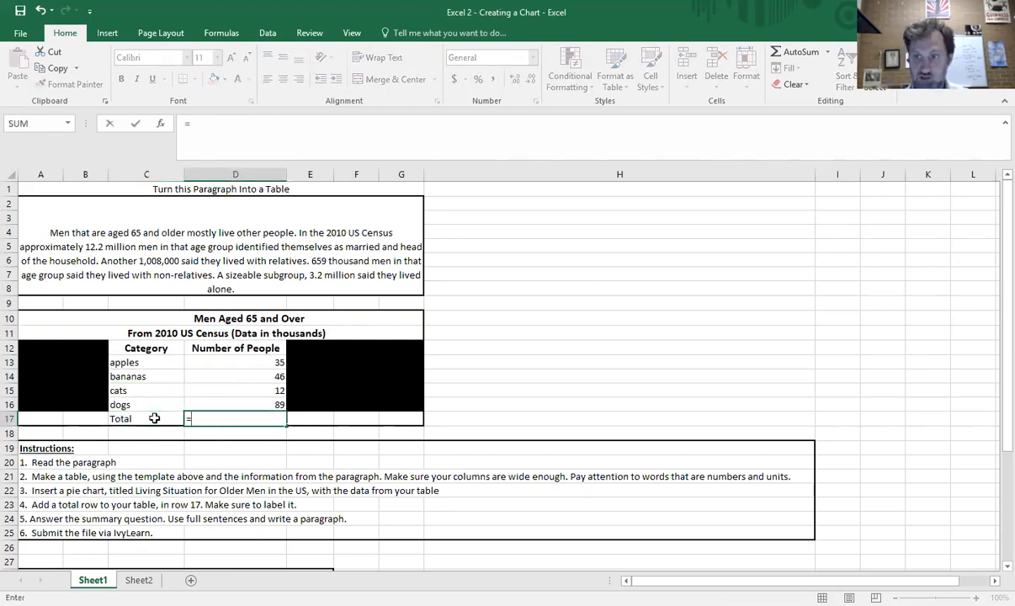
pyautogui.press('BackSpace')
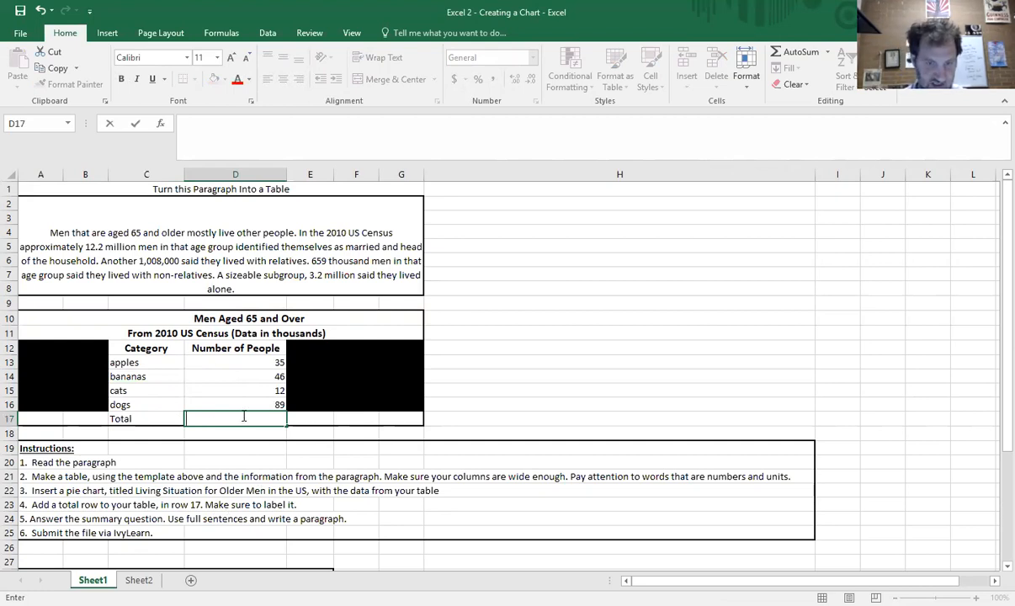
pyautogui.write('182')
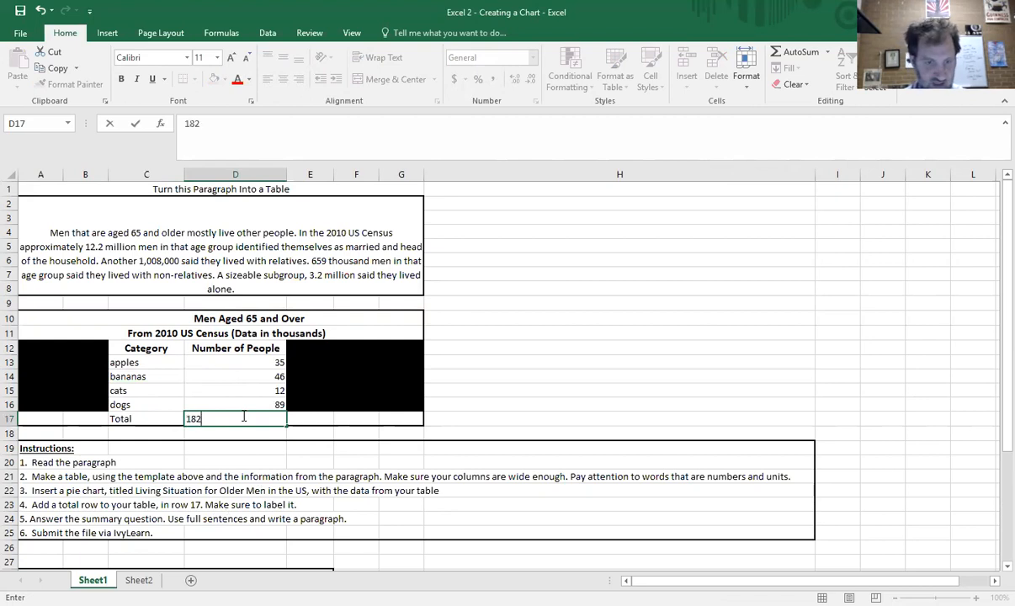
pyautogui.press('Return')
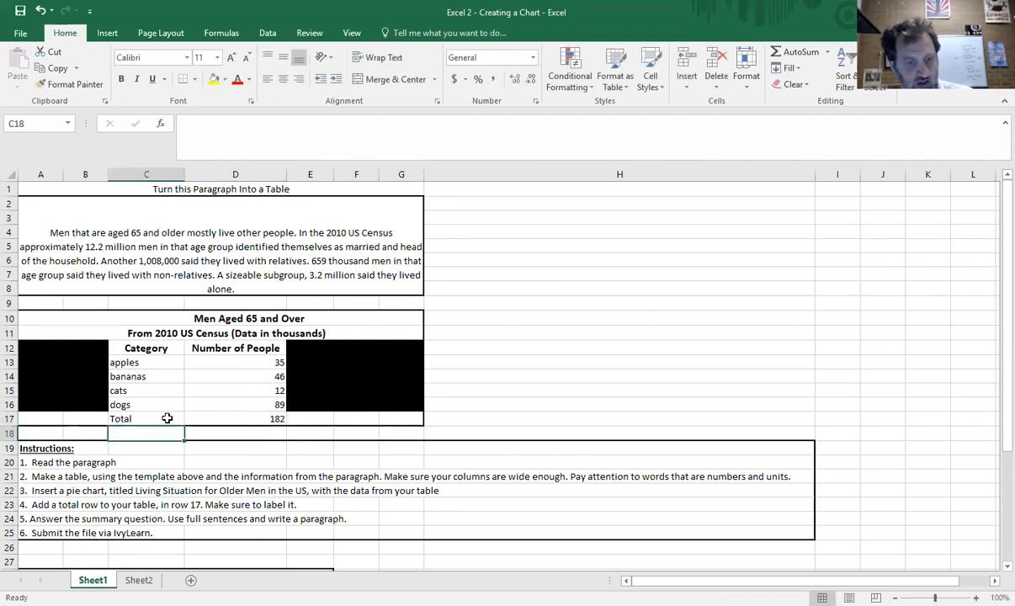
# - Select the four sample categories with their values and insert a 2-D pie chart
pyautogui.moveTo(165, 417); pyautogui.dragTo(271, 419)
pyautogui.moveTo(146, 362); pyautogui.dragTo(249, 401)
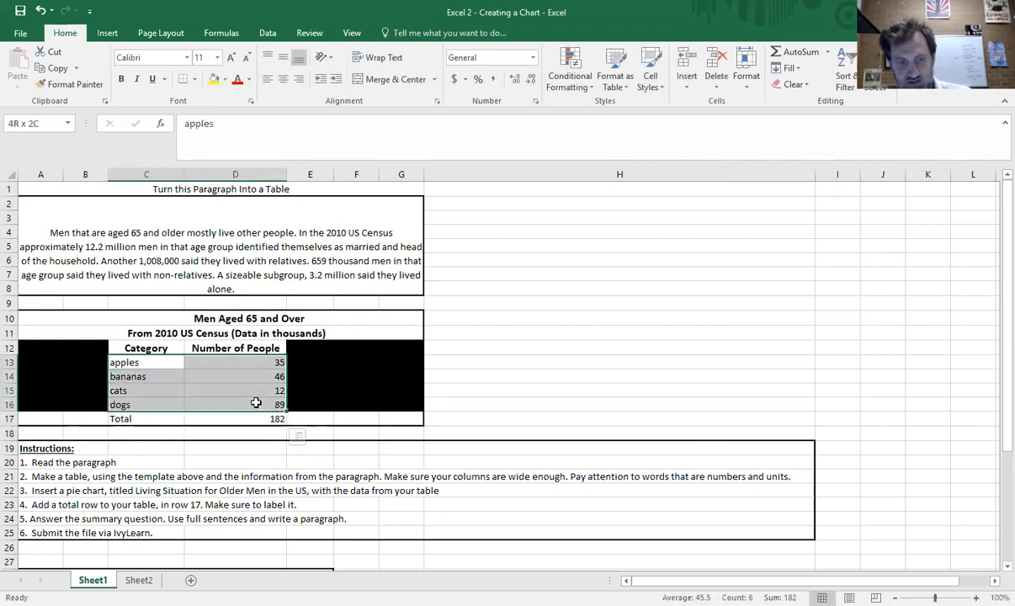
pyautogui.click(157, 363)
pyautogui.moveTo(191, 387); pyautogui.dragTo(249, 403)
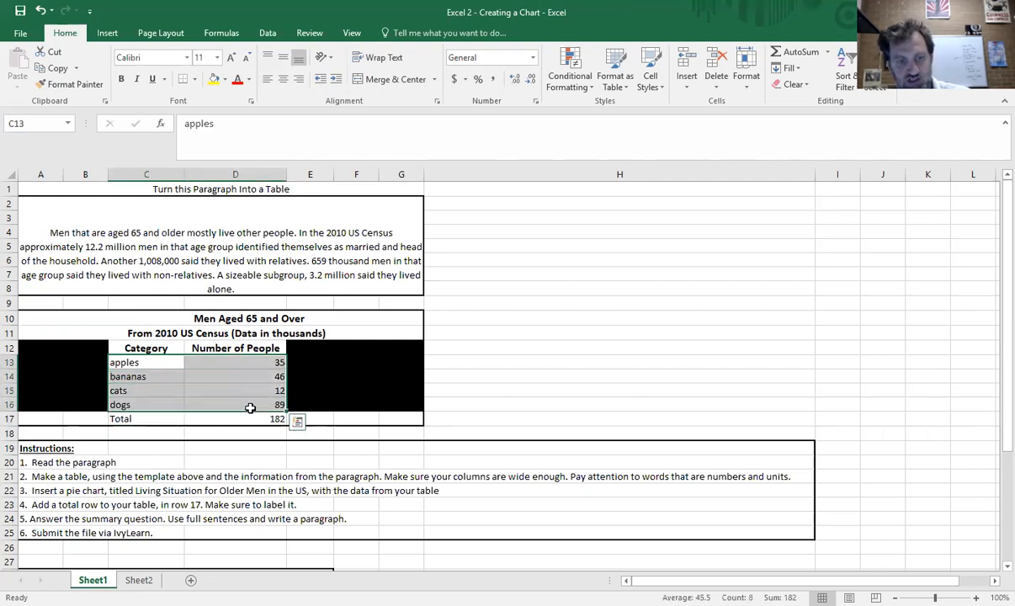
pyautogui.click(108, 35)
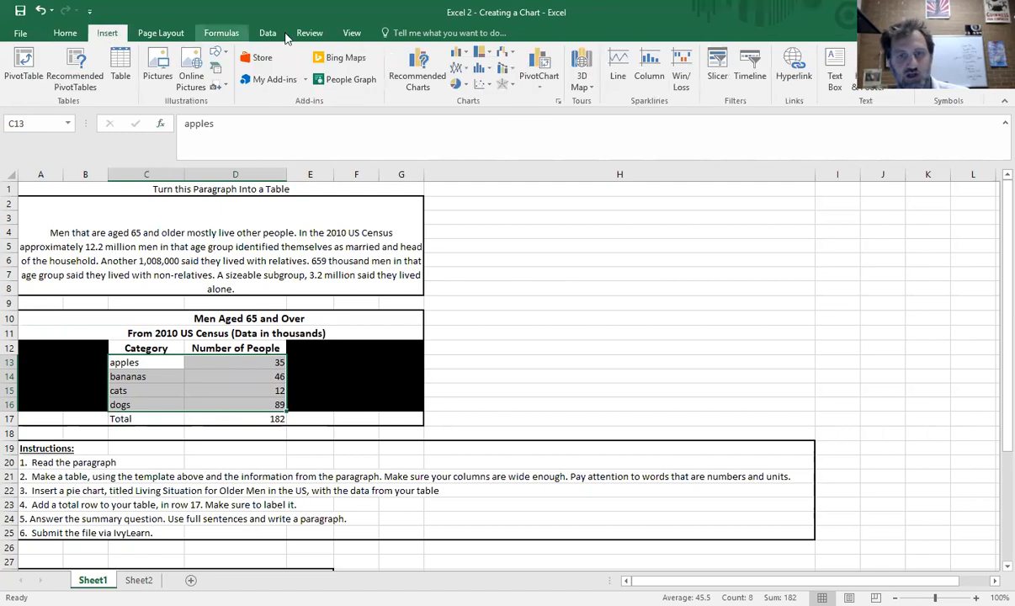
pyautogui.click(460, 85)
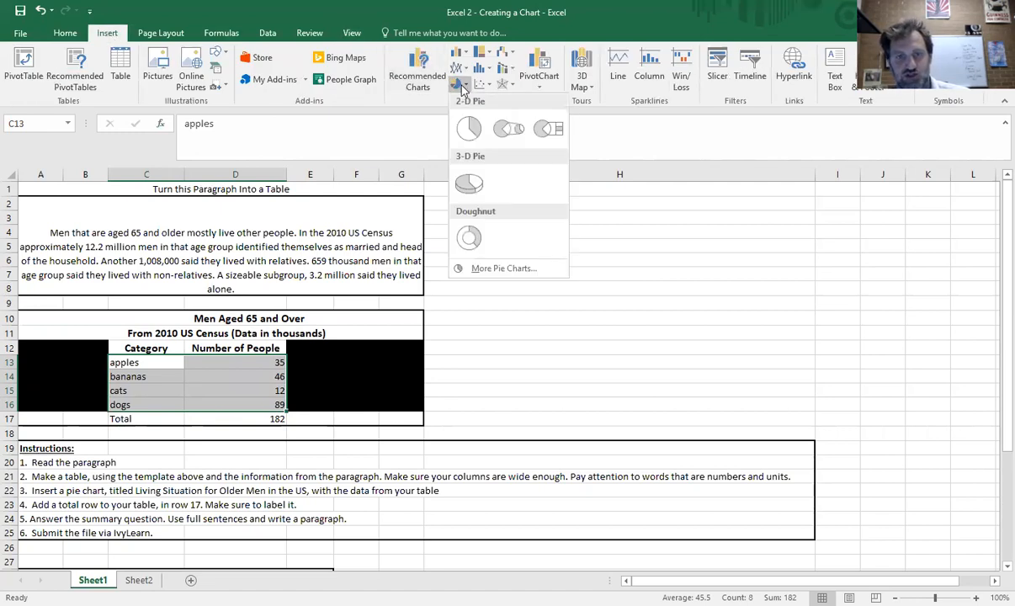
pyautogui.click(475, 129)
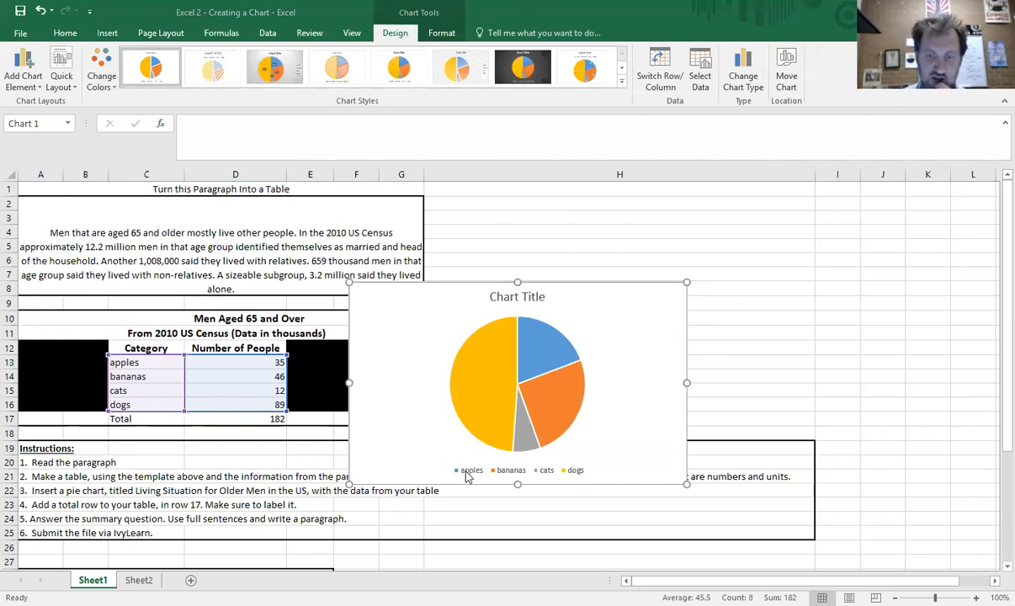
# - Apply a light gradient chart style to the pie chart
pyautogui.click(270, 74)
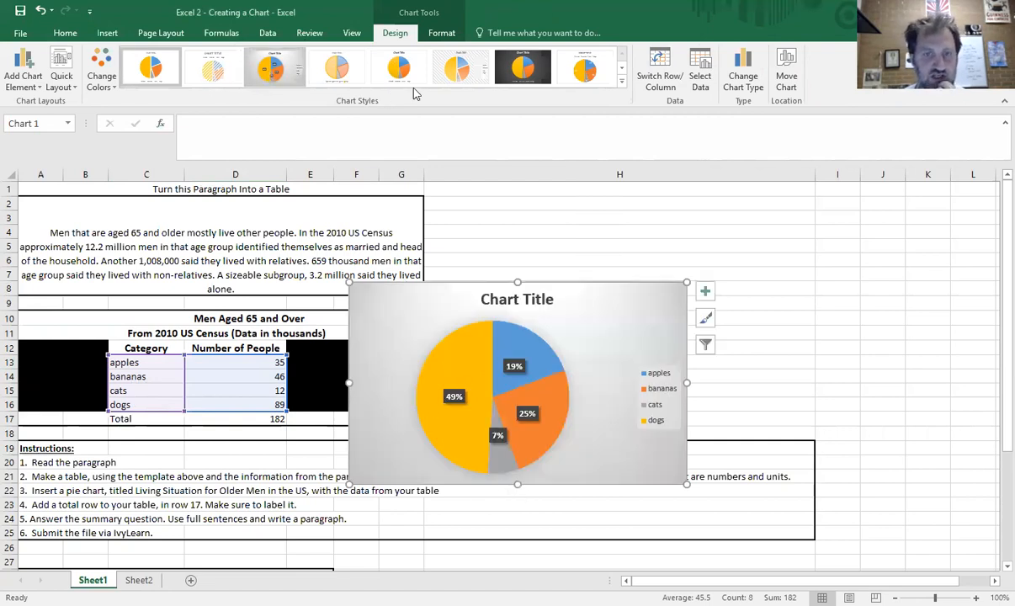
pyautogui.click(452, 82)
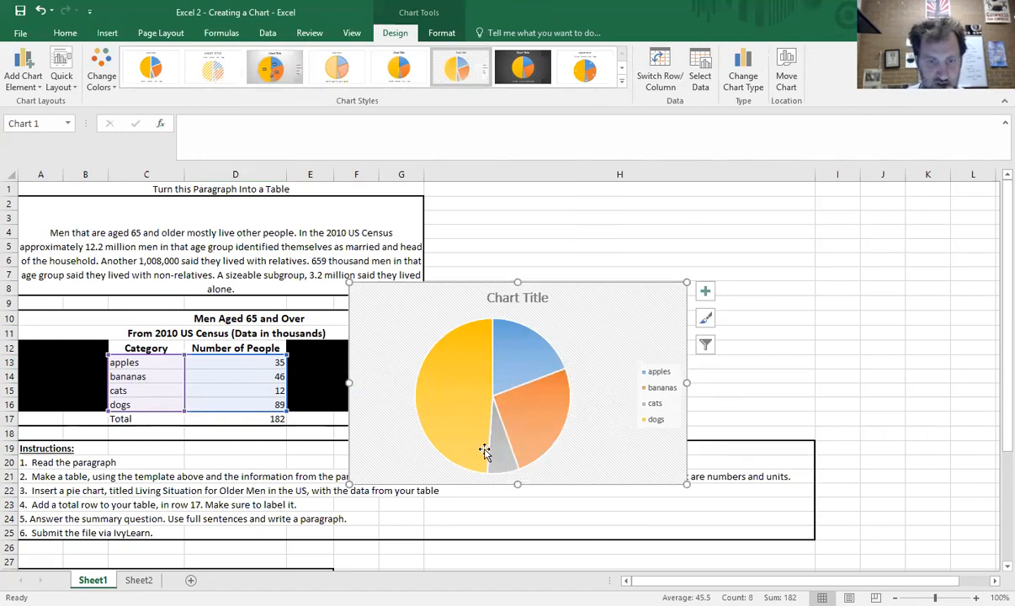
pyautogui.moveTo(486, 452)
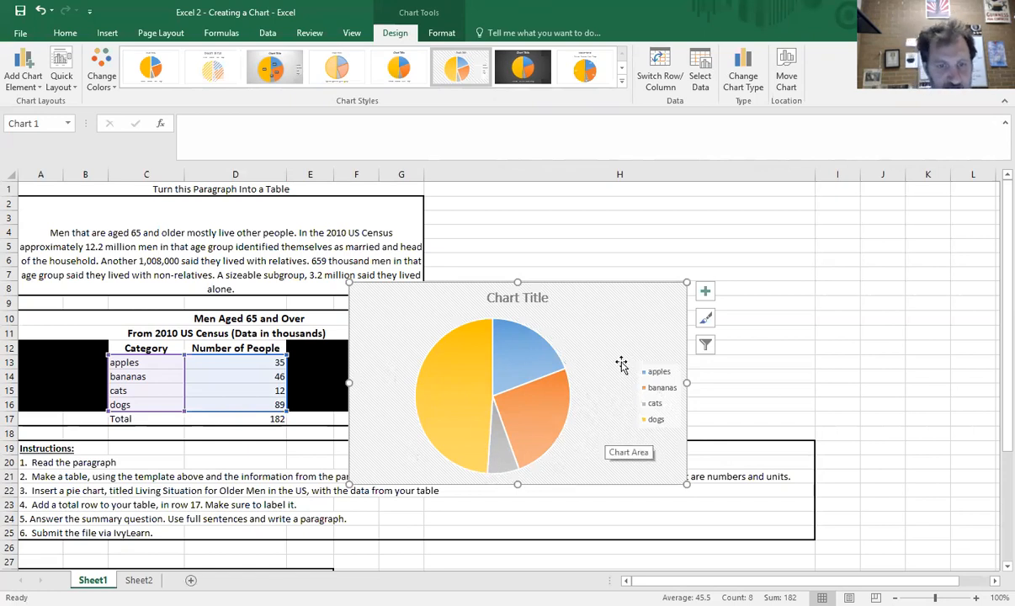
# - Move the chart beside the table and change its title to Whatever
pyautogui.moveTo(619, 356)
pyautogui.mouseDown()
pyautogui.moveTo(609, 334)
pyautogui.moveTo(834, 286)
pyautogui.mouseUp()
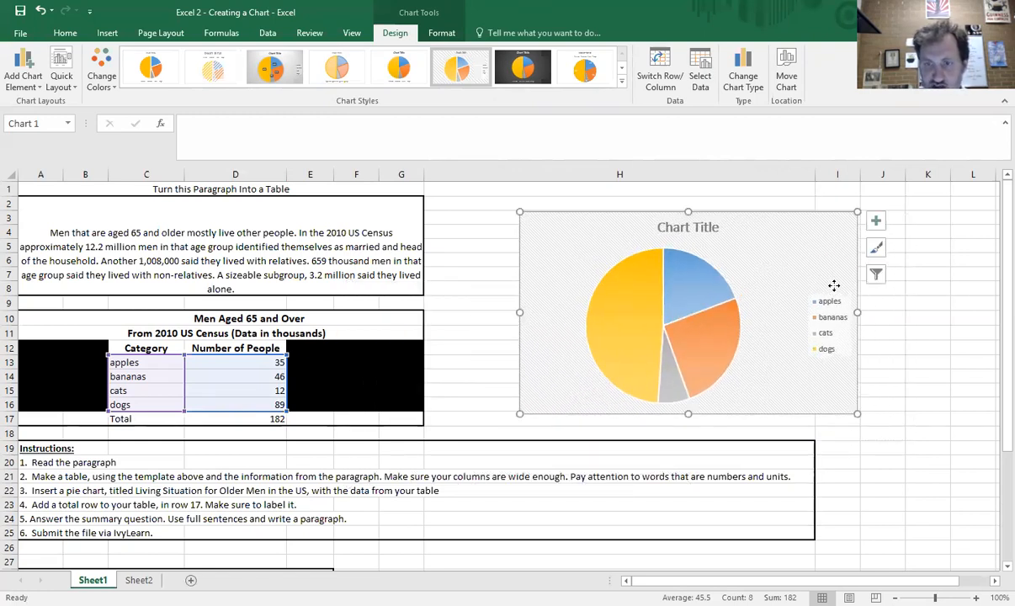
pyautogui.click(687, 228)
pyautogui.tripleClick(687, 229)
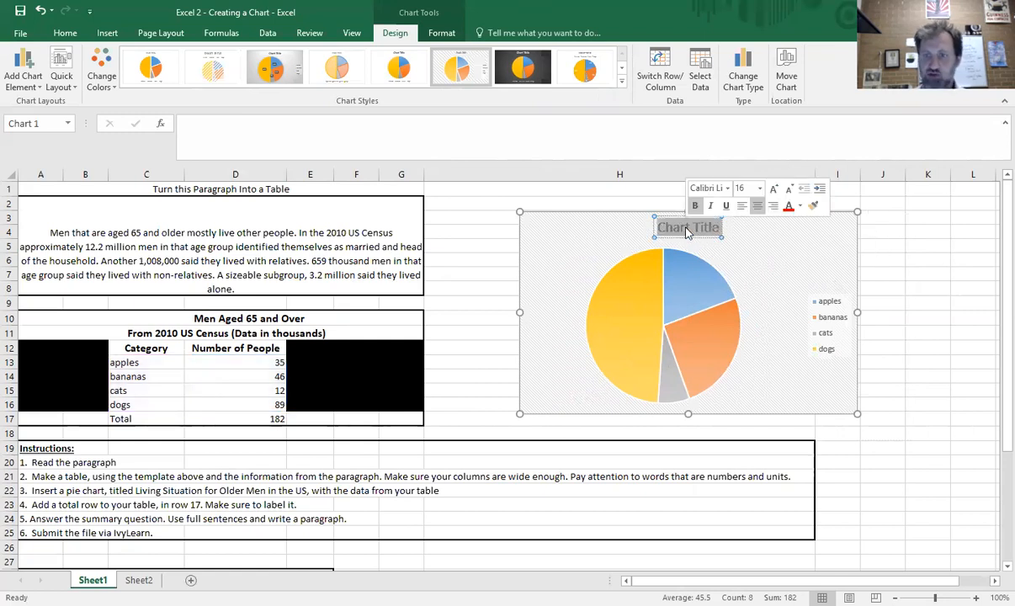
pyautogui.write('Whatevber')
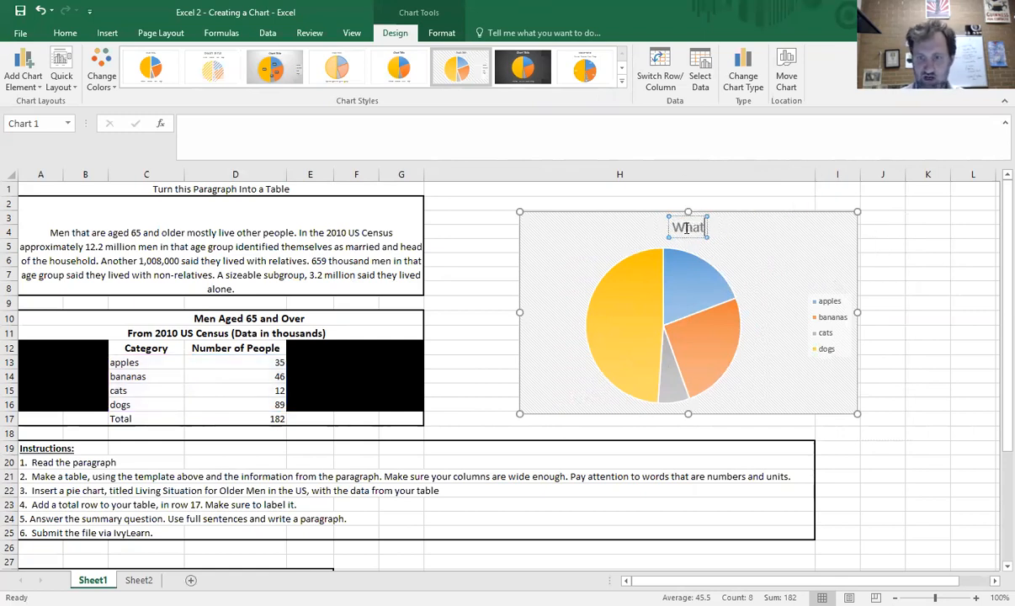
pyautogui.press('BackSpace')
pyautogui.press('BackSpace')
pyautogui.press('BackSpace')
pyautogui.write('er')
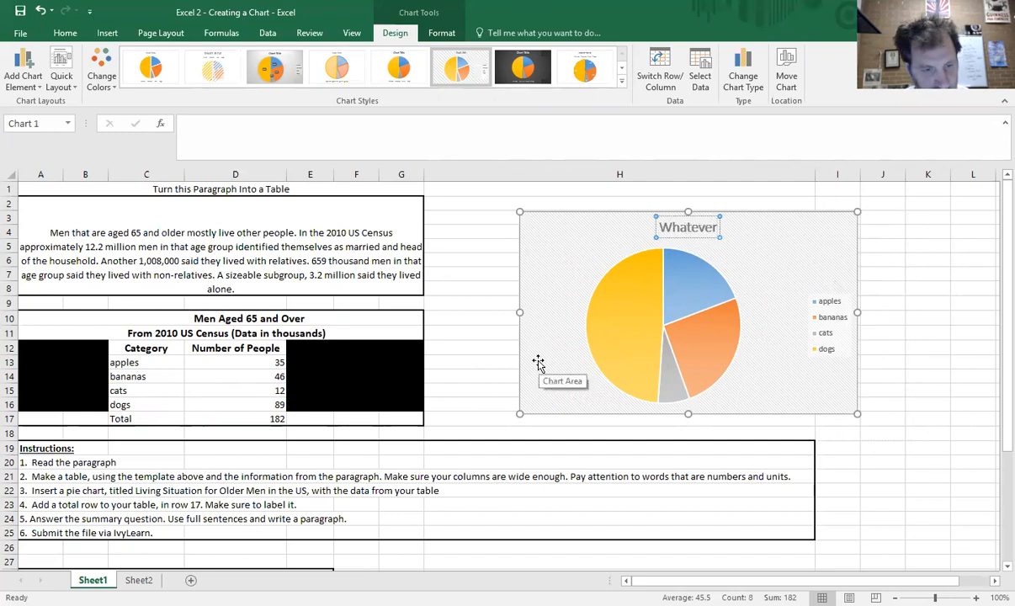
pyautogui.click(482, 343)
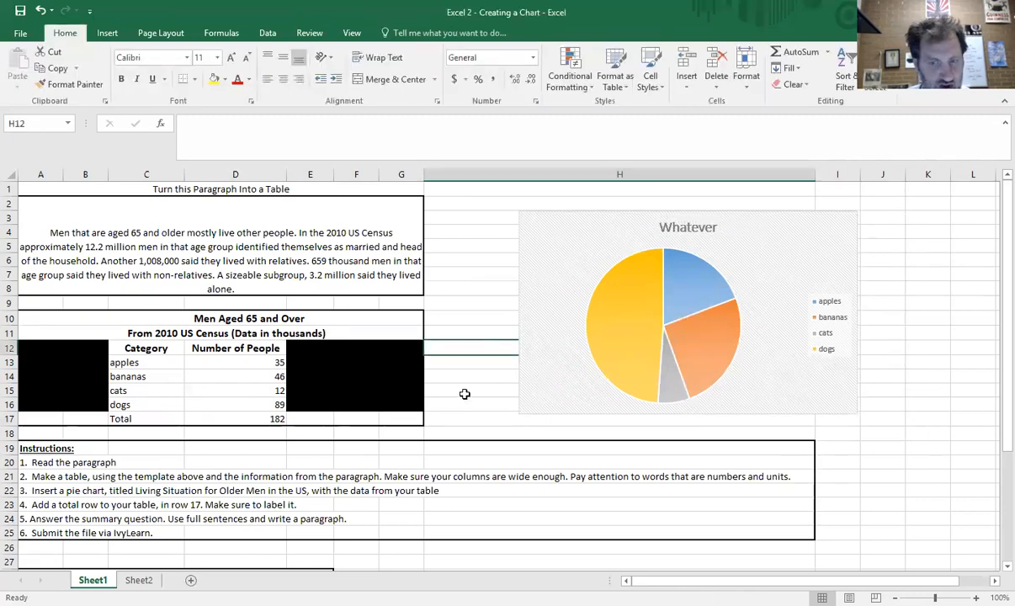
# - Scroll down to read the summary question and answer area below the instructions
pyautogui.scroll(-1, 465, 393)
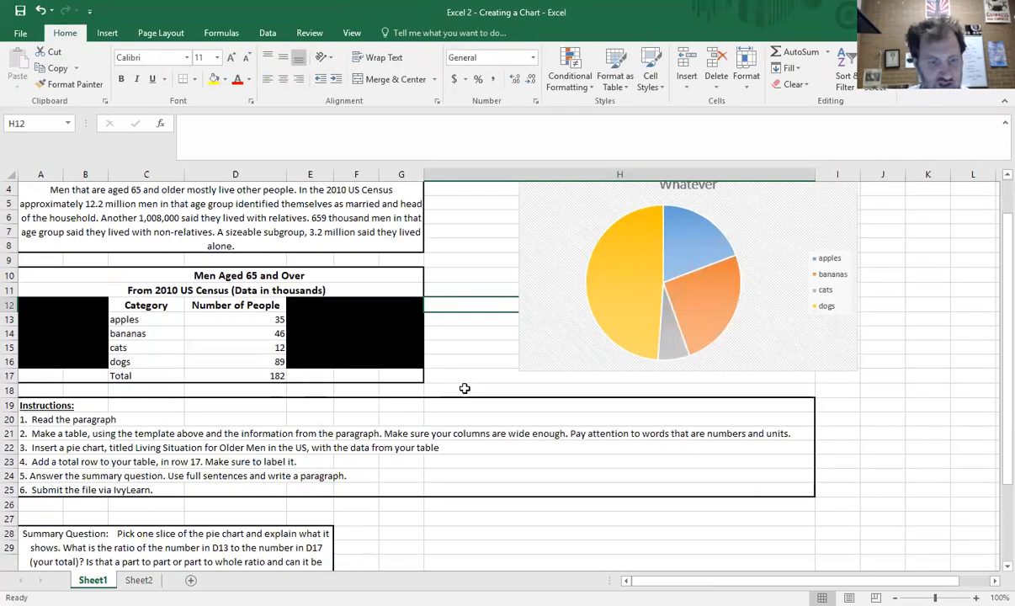
pyautogui.scroll(-4, 464, 388)
pyautogui.click(227, 444)
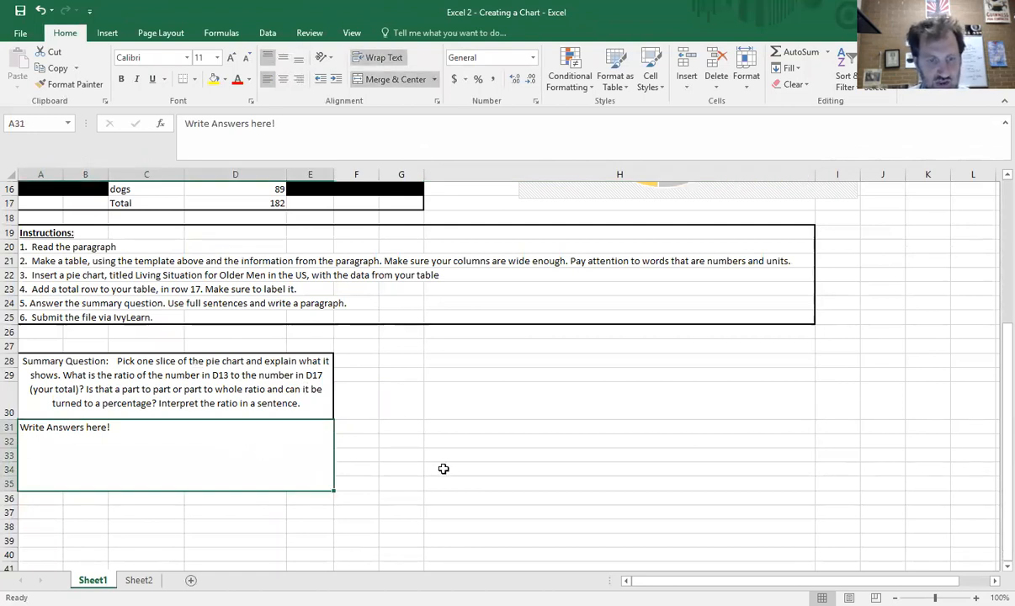
pyautogui.scroll(1, 445, 465)
pyautogui.scroll(5, 444, 466)
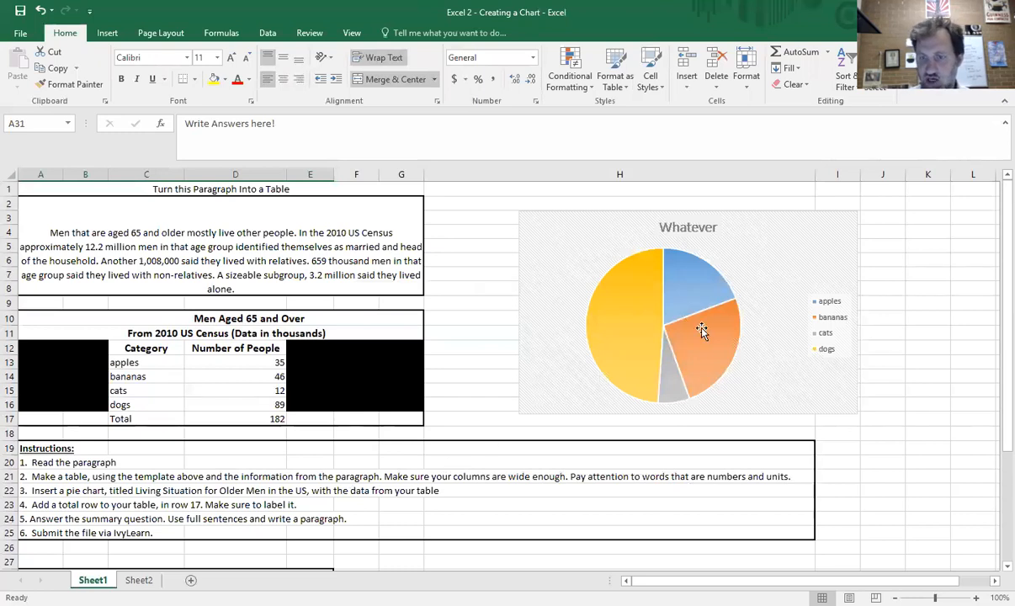
pyautogui.scroll(-3, 490, 405)
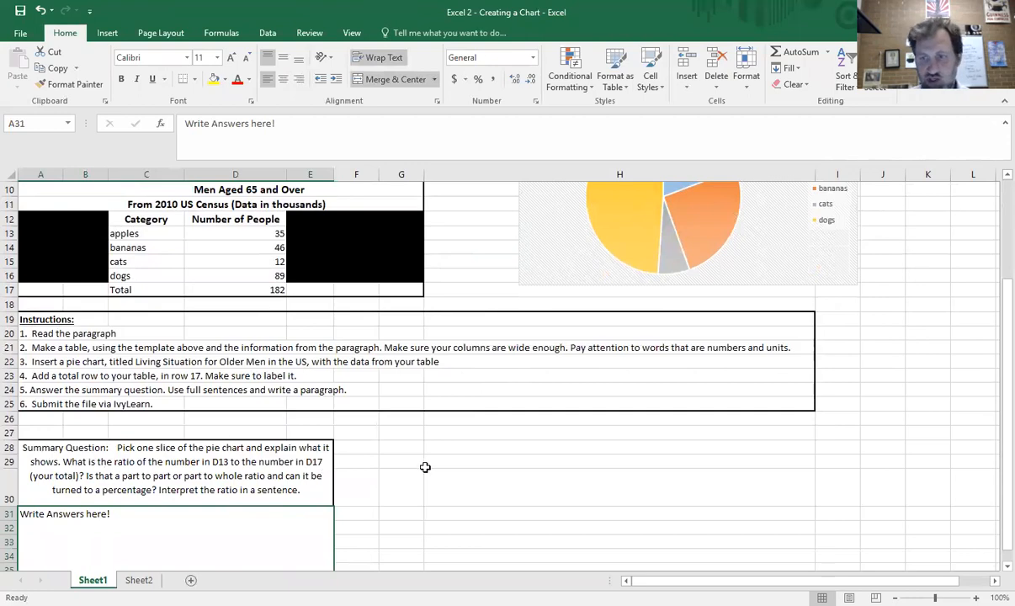
pyautogui.scroll(3, 488, 410)
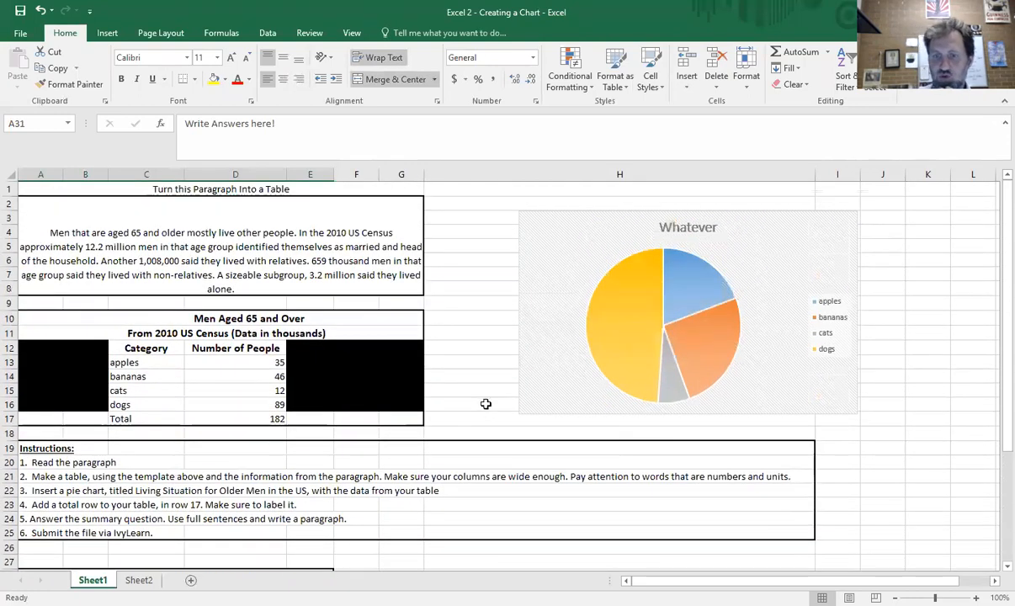
pyautogui.scroll(-1, 505, 387)
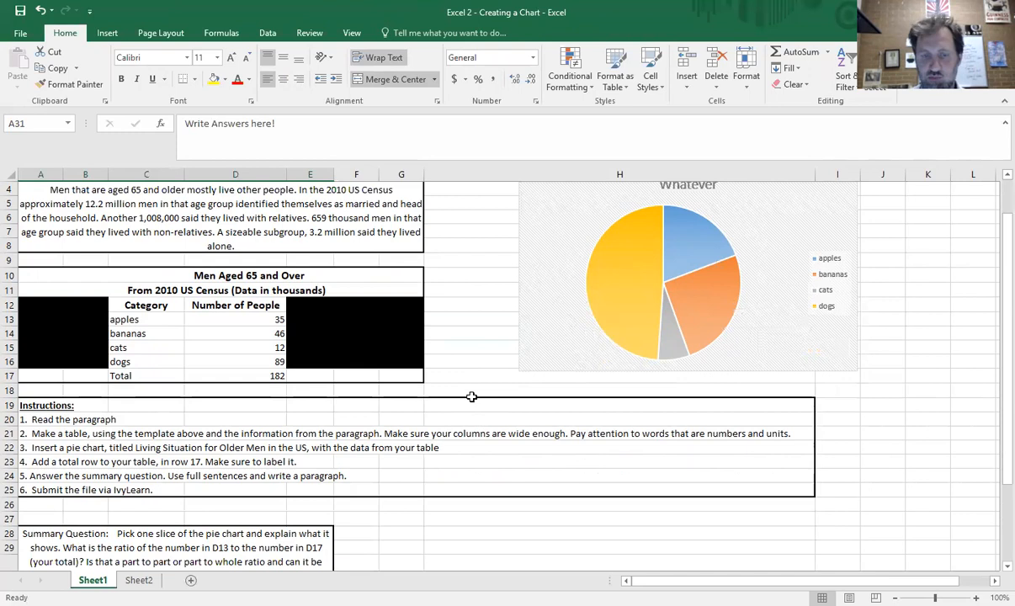
pyautogui.scroll(-2, 466, 392)
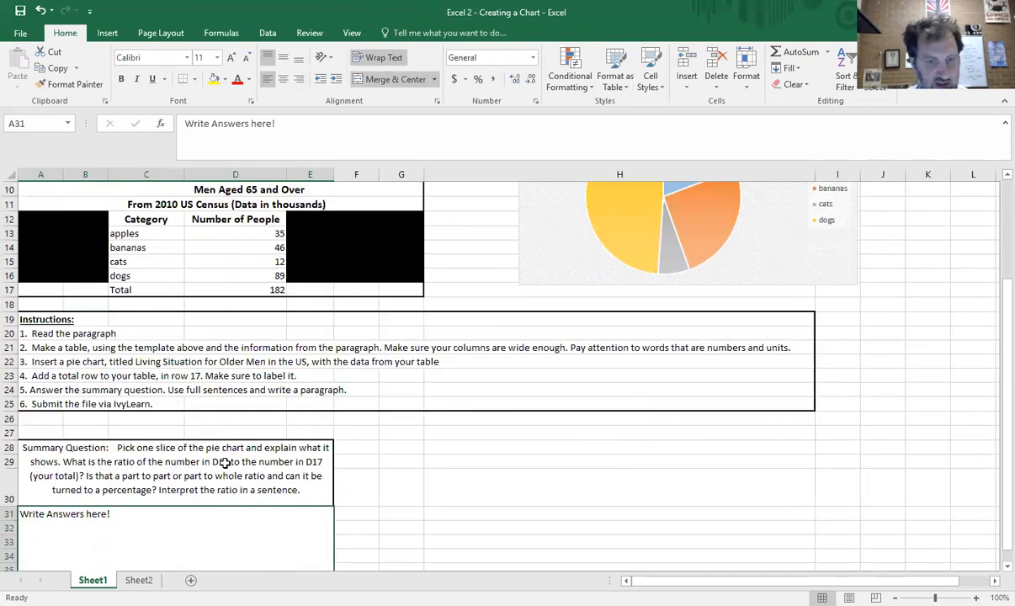
# - Enter the formula =d13/d17 in cell G29 to compute the ratio of D13 to the total
pyautogui.click(261, 235)
pyautogui.click(250, 290)
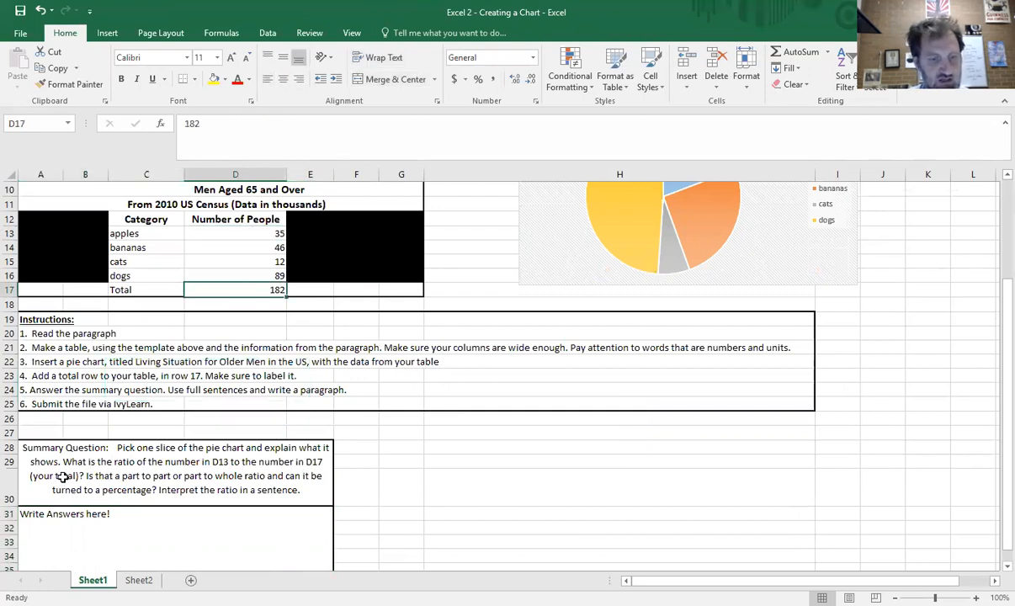
pyautogui.click(412, 461)
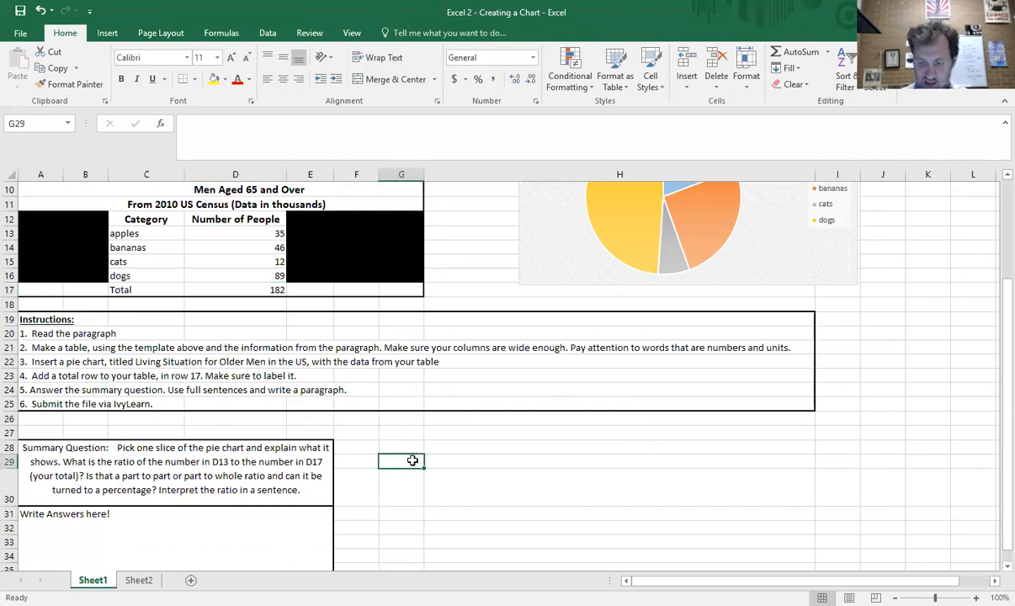
pyautogui.write('=')
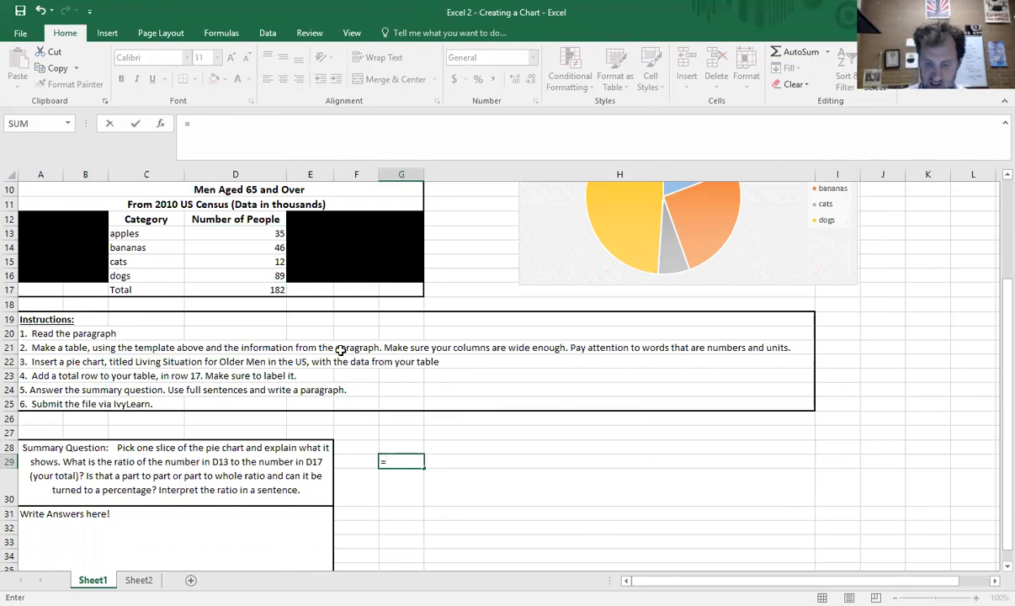
pyautogui.write('d13/d')
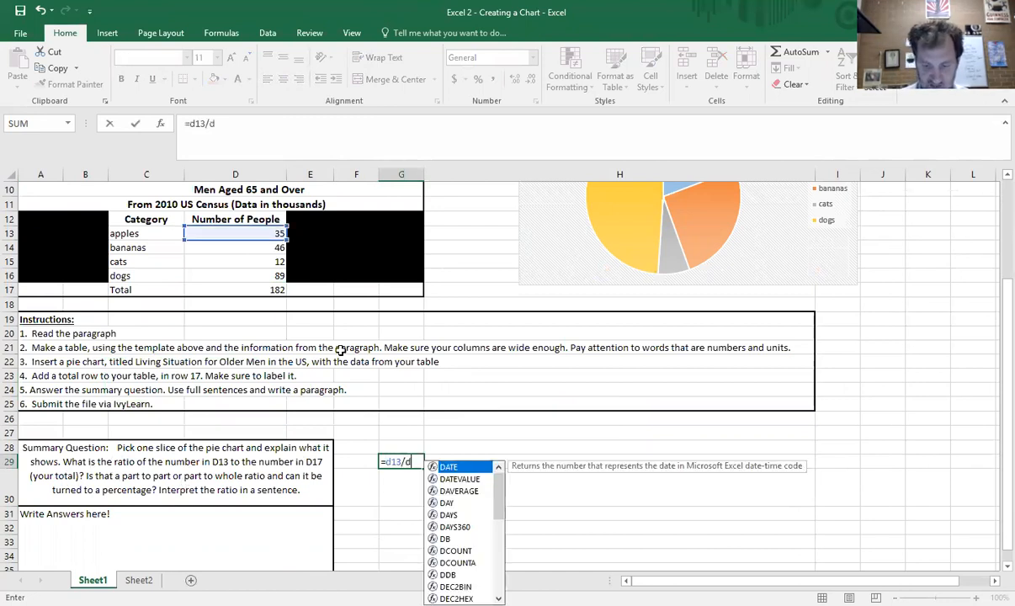
pyautogui.write('17')
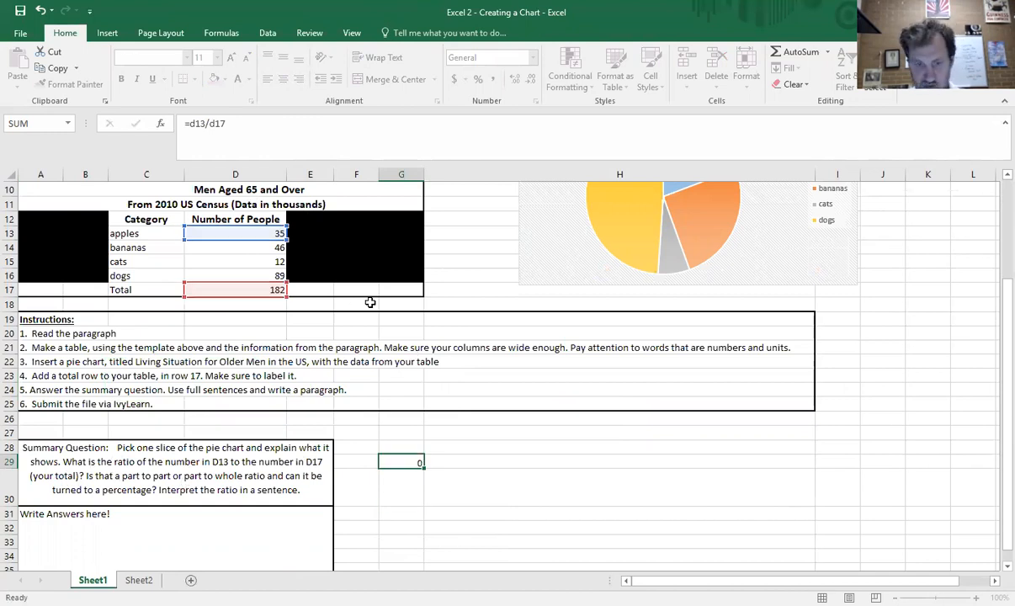
pyautogui.press('Return')
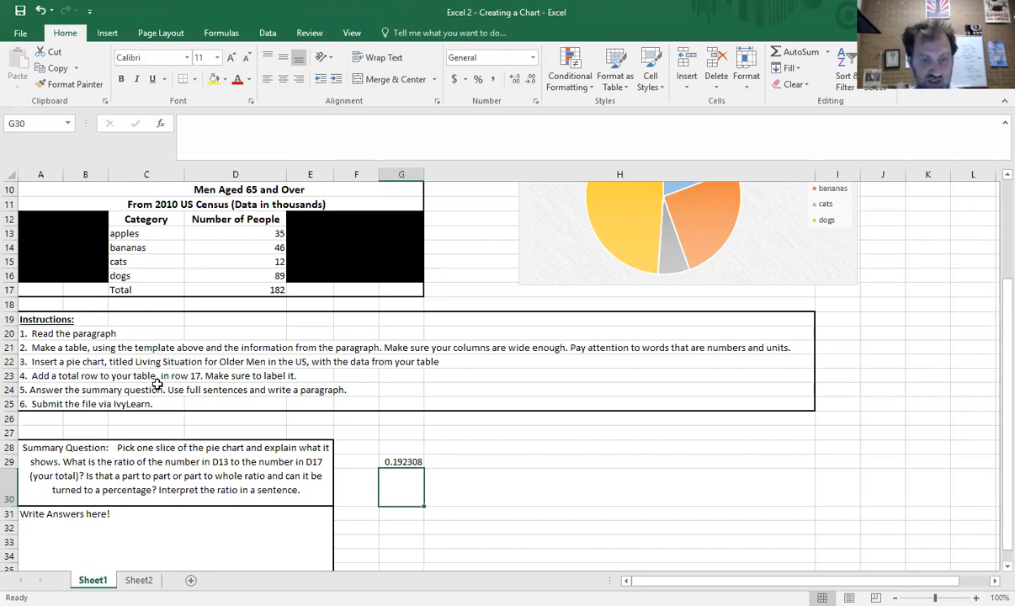
pyautogui.click(405, 462)
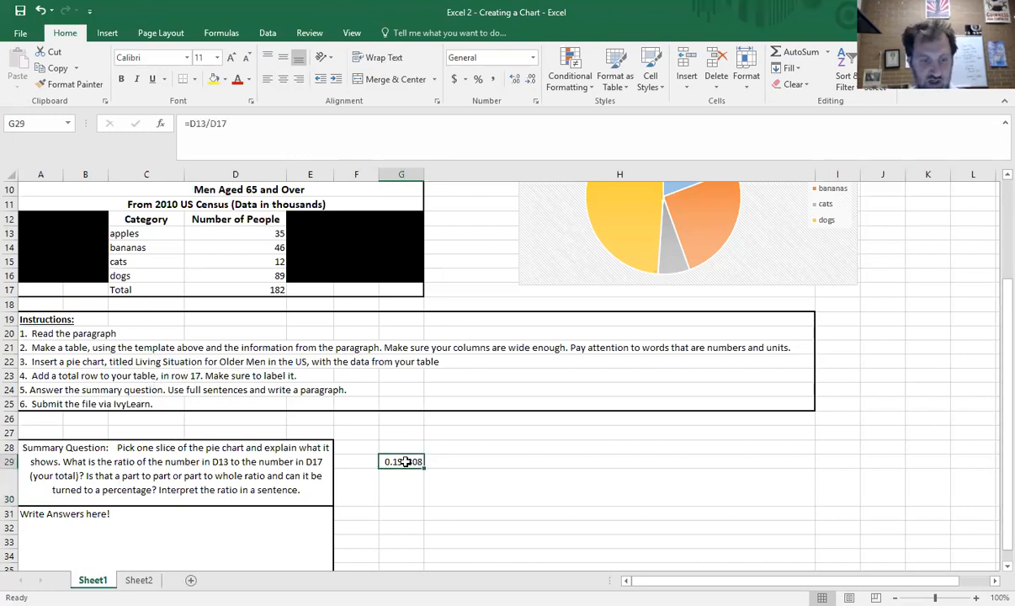